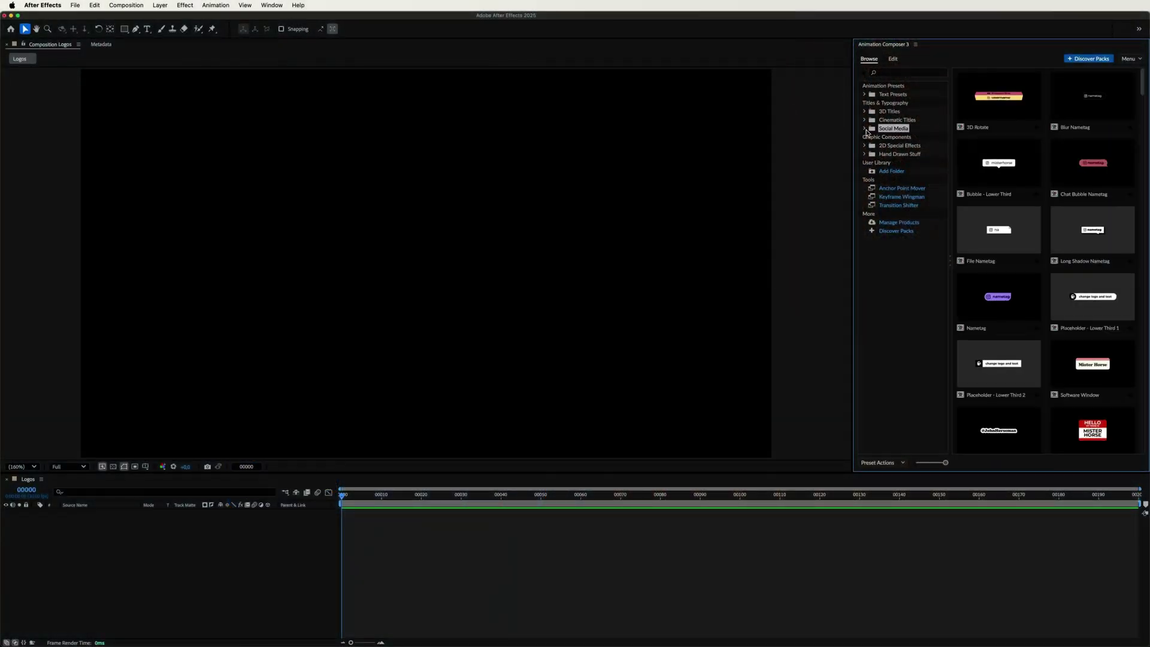
# Add the Like 2 preset from Social Media > Icons to the Logos composition
pyautogui.click(864, 129)
pyautogui.click(895, 163)
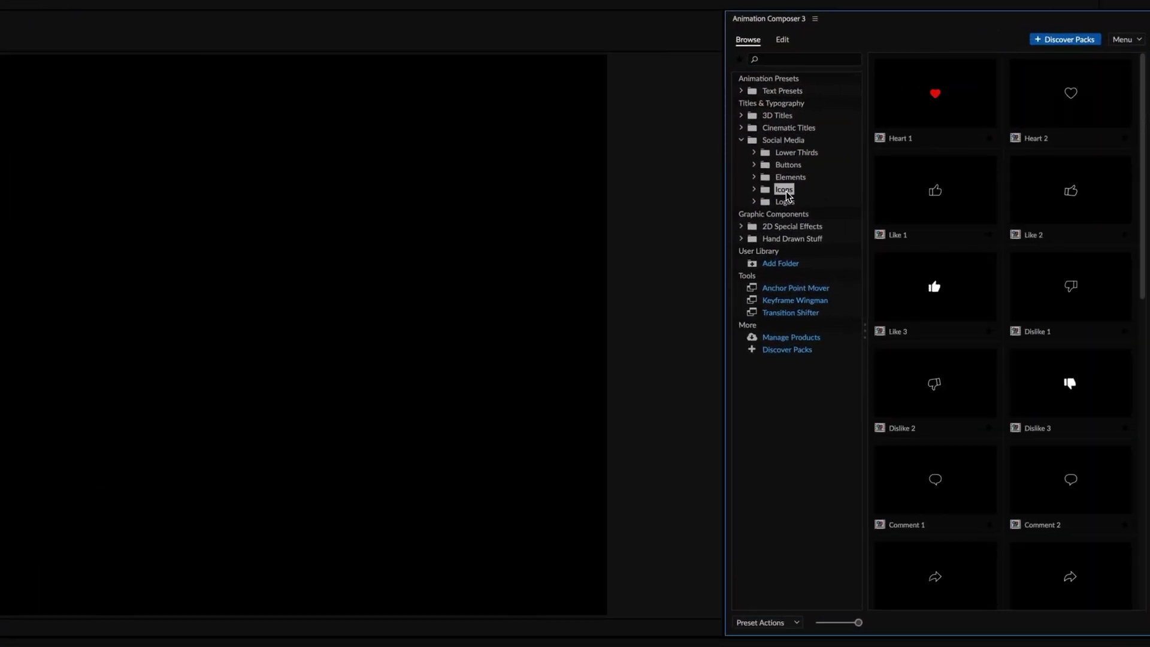
pyautogui.click(1034, 204)
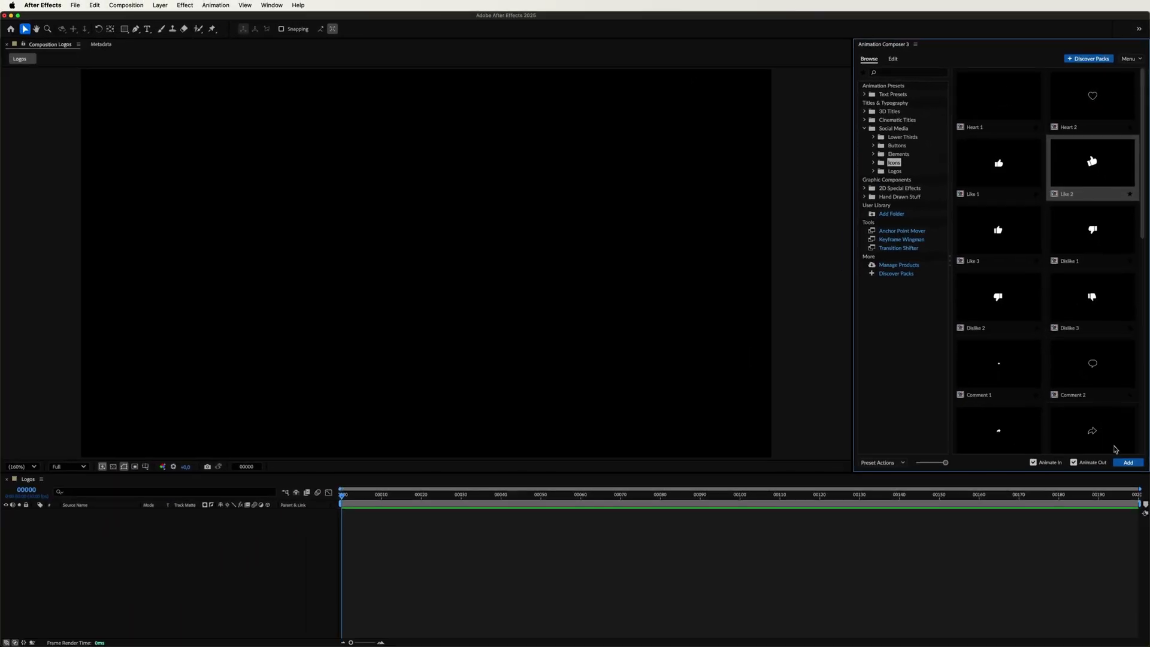
pyautogui.click(1126, 462)
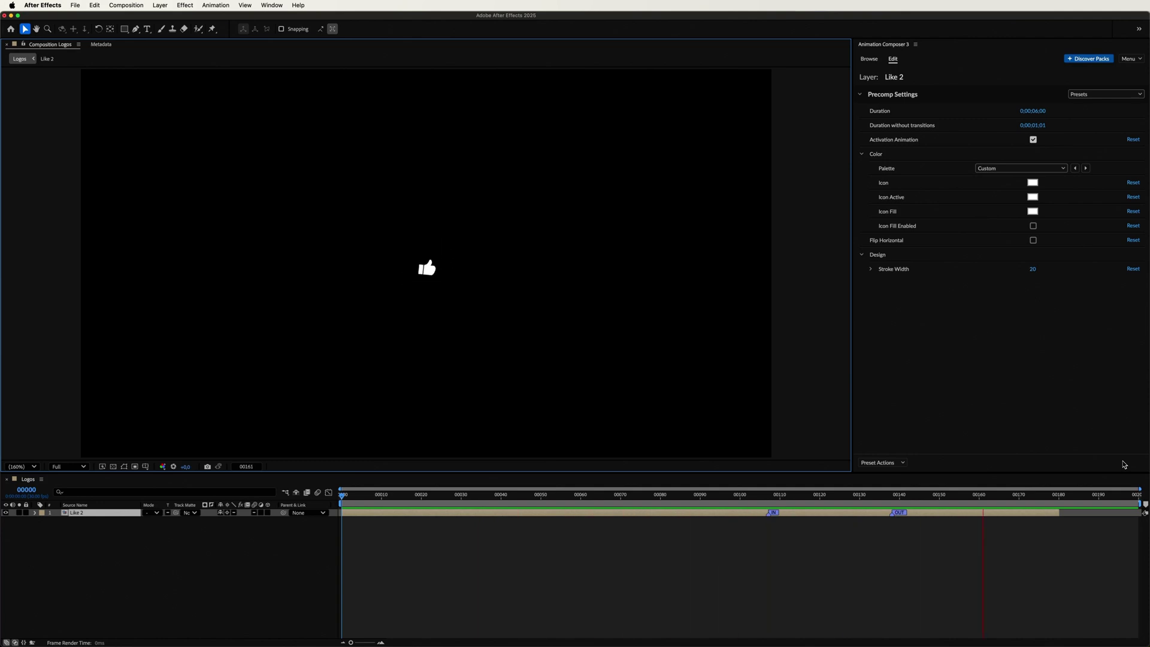
# Stop the preview at frame 50, make the icon lime green and set Stroke Width to 40
pyautogui.click(1124, 464)
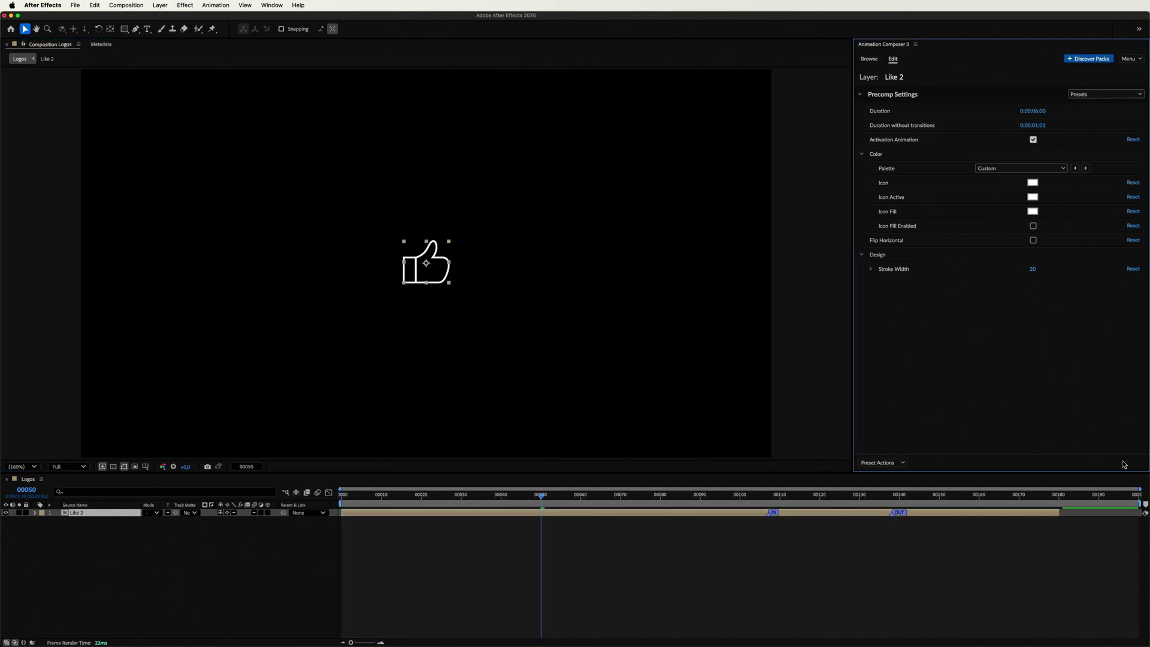
pyautogui.click(1031, 183)
pyautogui.click(1036, 400)
pyautogui.click(1022, 351)
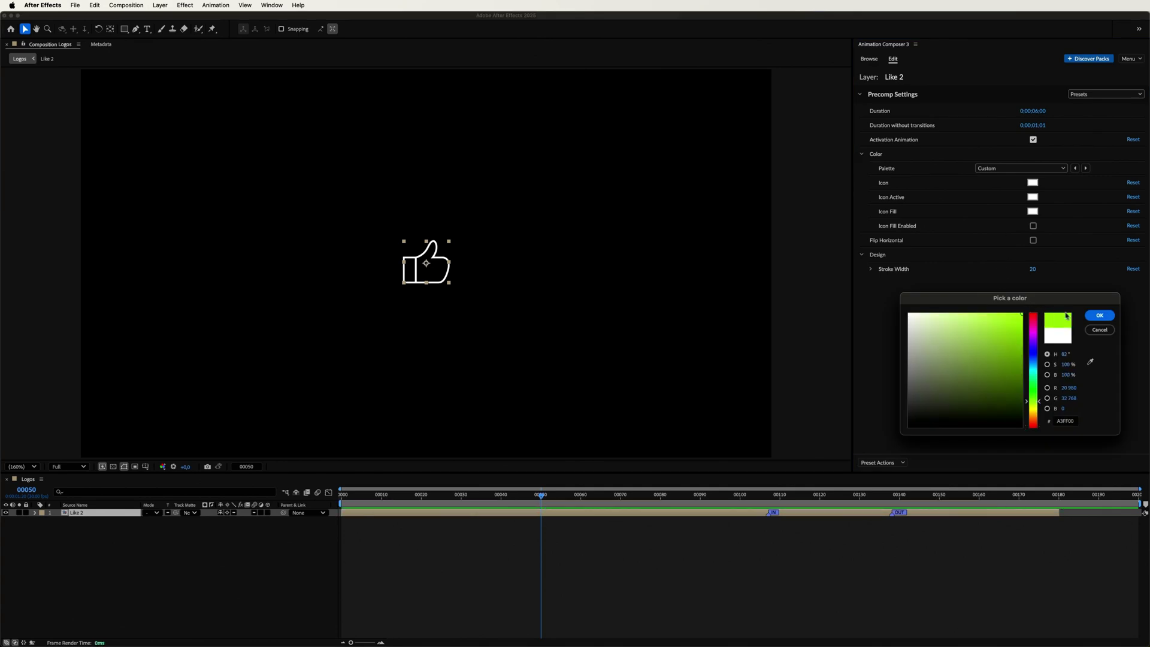
pyautogui.click(1100, 315)
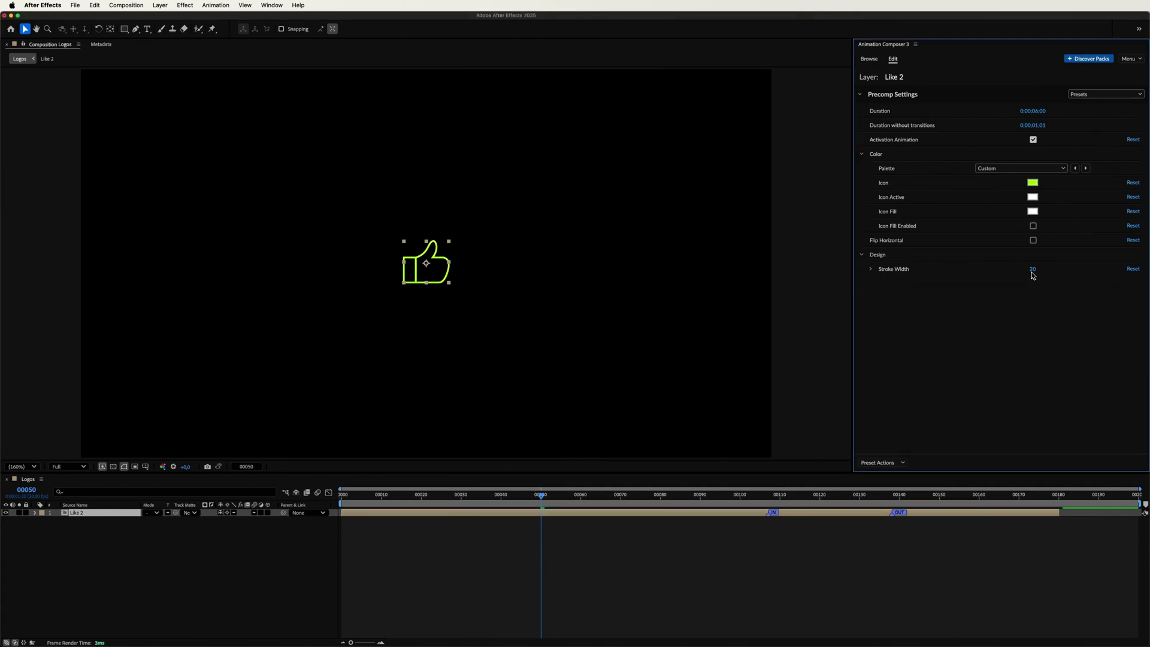
pyautogui.moveTo(1032, 273); pyautogui.dragTo(1054, 276)
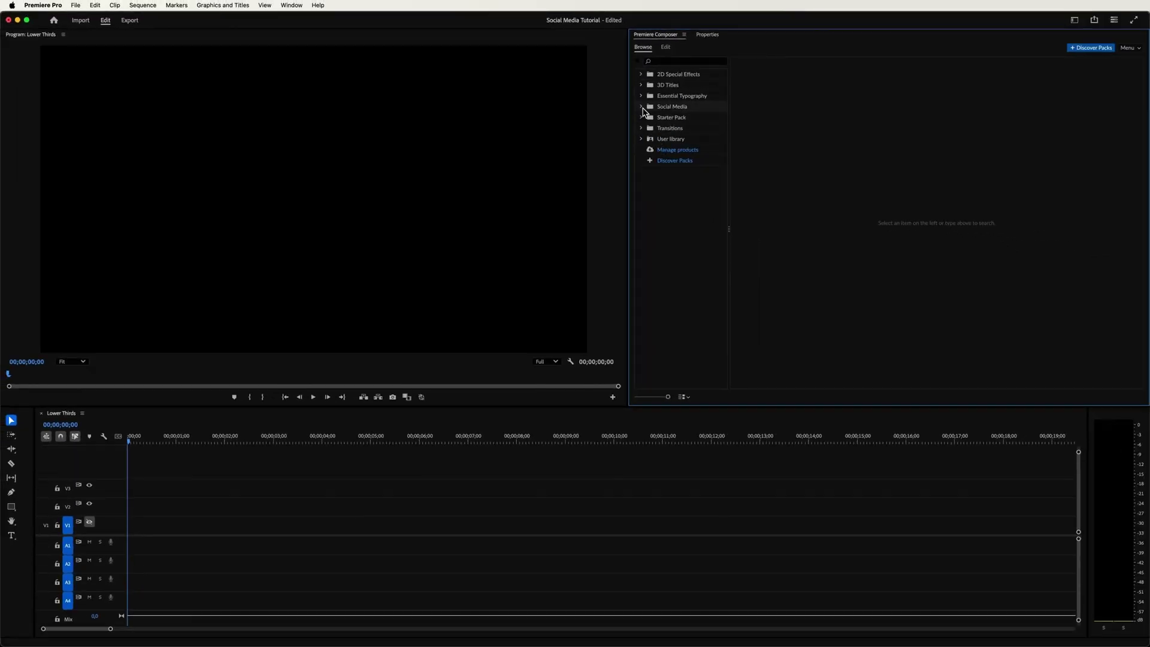
# Add Youtube - Follow 1 - Placeholder from Social Media > Lower Thirds > Youtube and play it
pyautogui.click(642, 107)
pyautogui.click(666, 120)
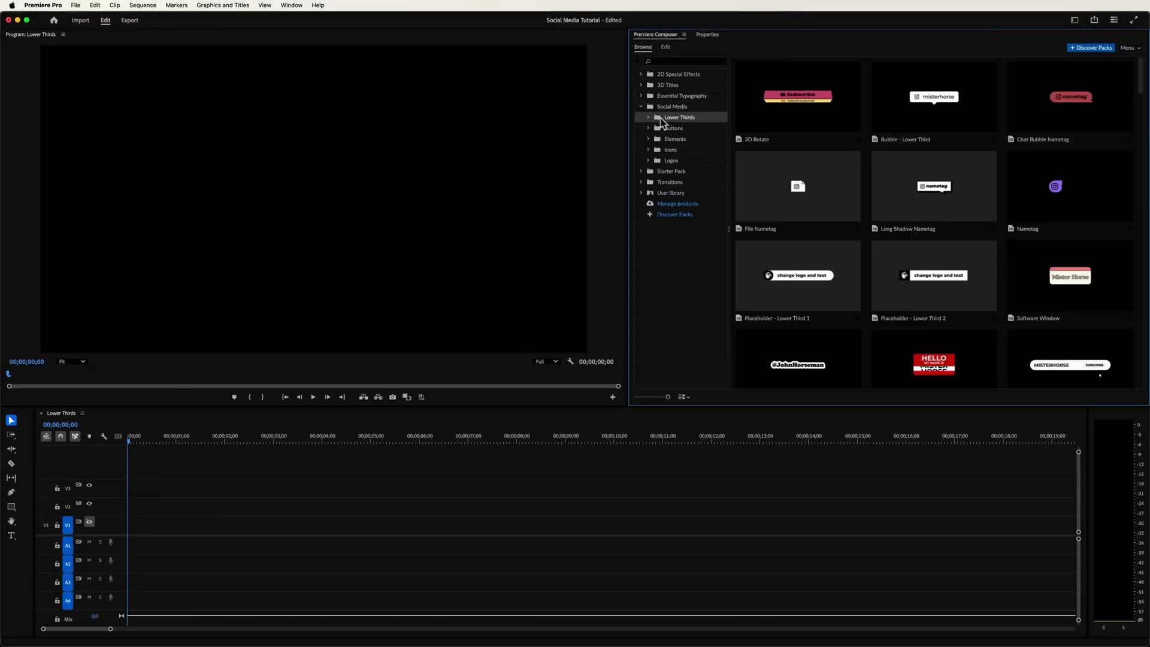
pyautogui.click(648, 116)
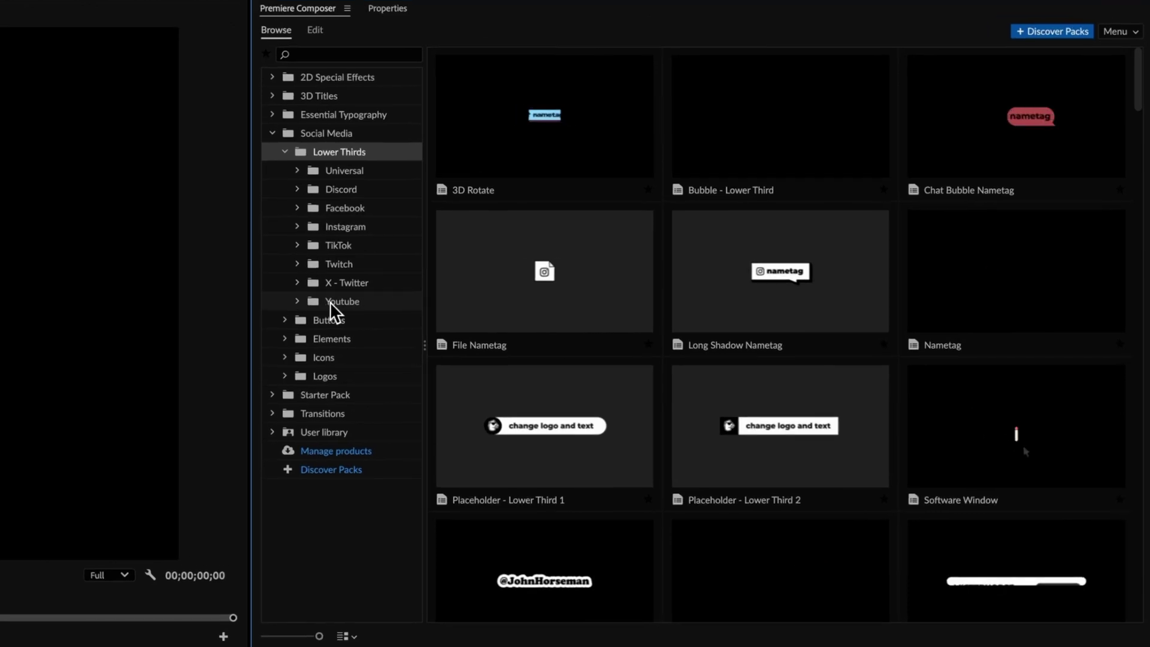
pyautogui.click(629, 217)
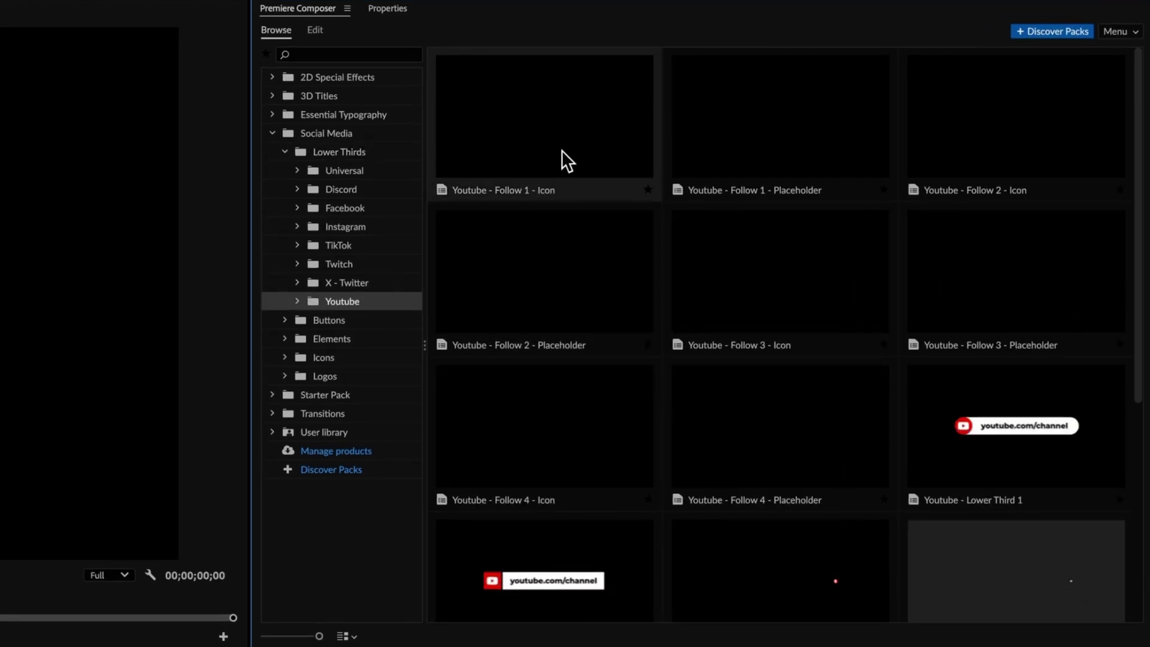
pyautogui.click(750, 153)
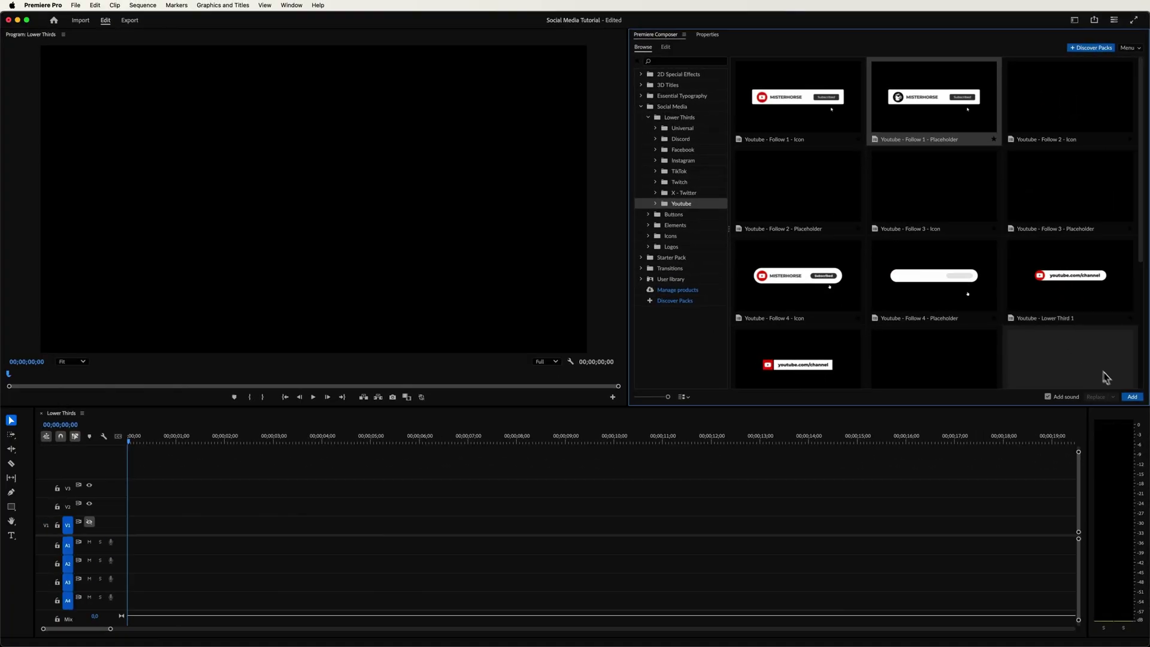
pyautogui.click(1132, 397)
pyautogui.press('space')
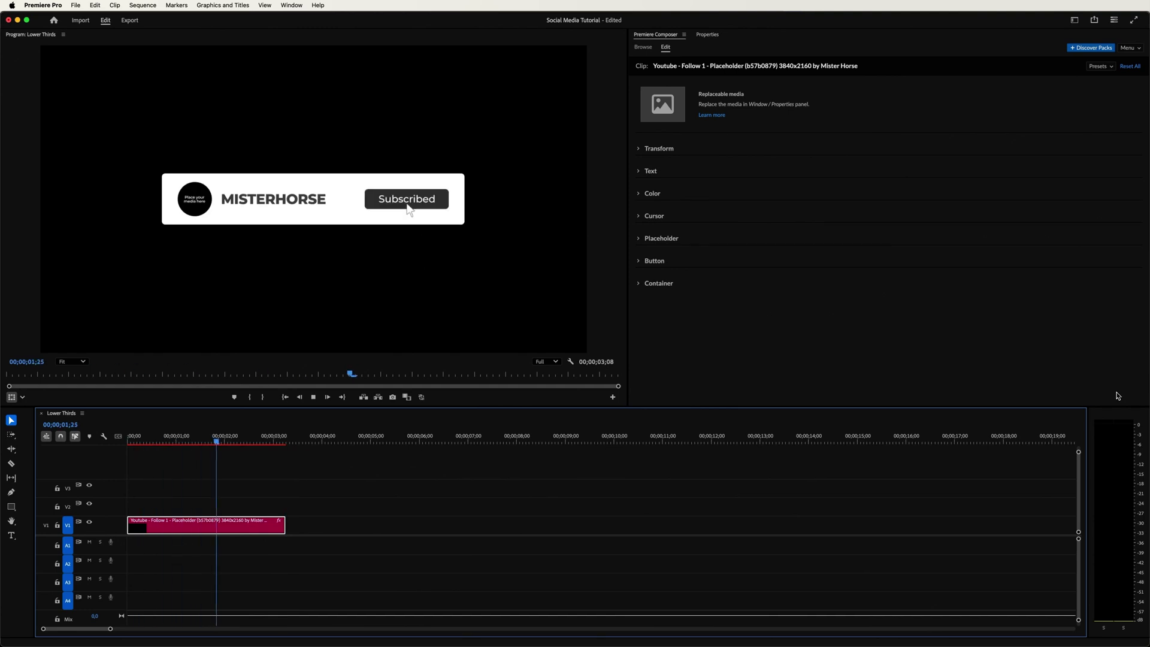
# Stop playback at two seconds and drop the cartoon horse profile PNG into the Properties placeholder
pyautogui.press('space')
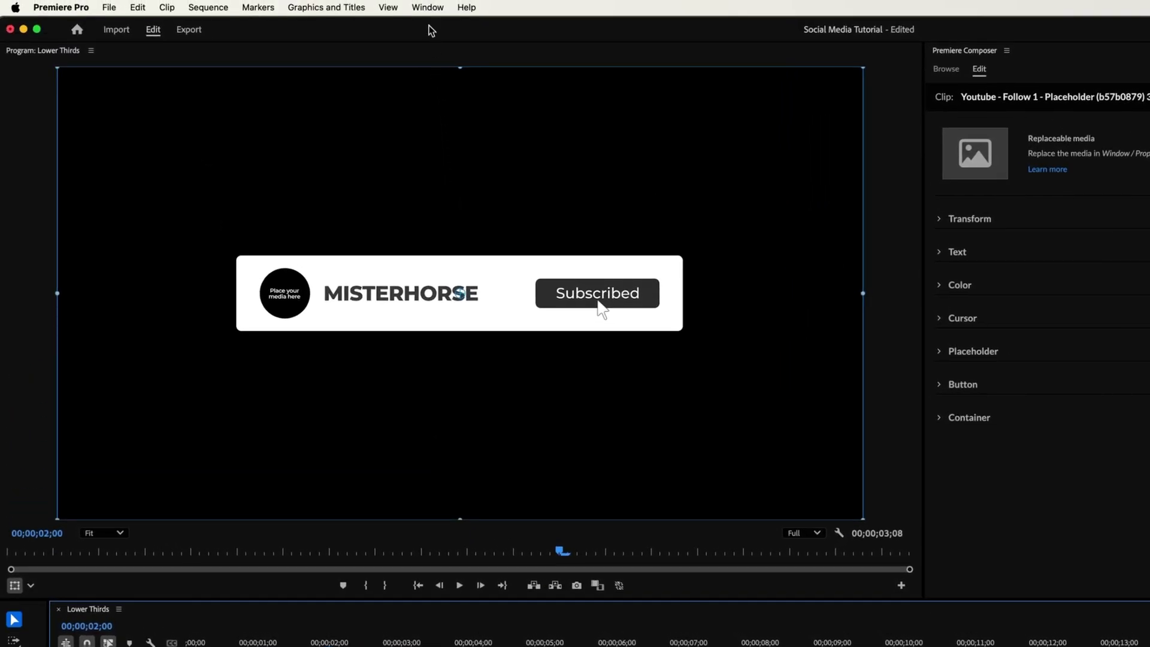
pyautogui.click(429, 11)
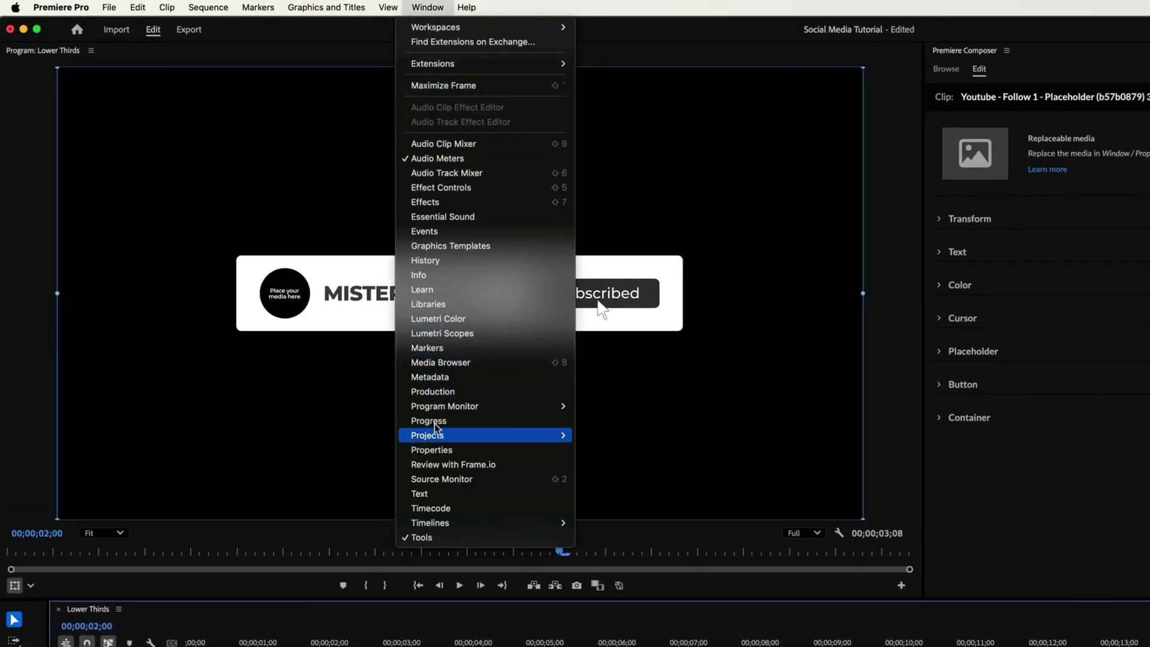
pyautogui.click(438, 450)
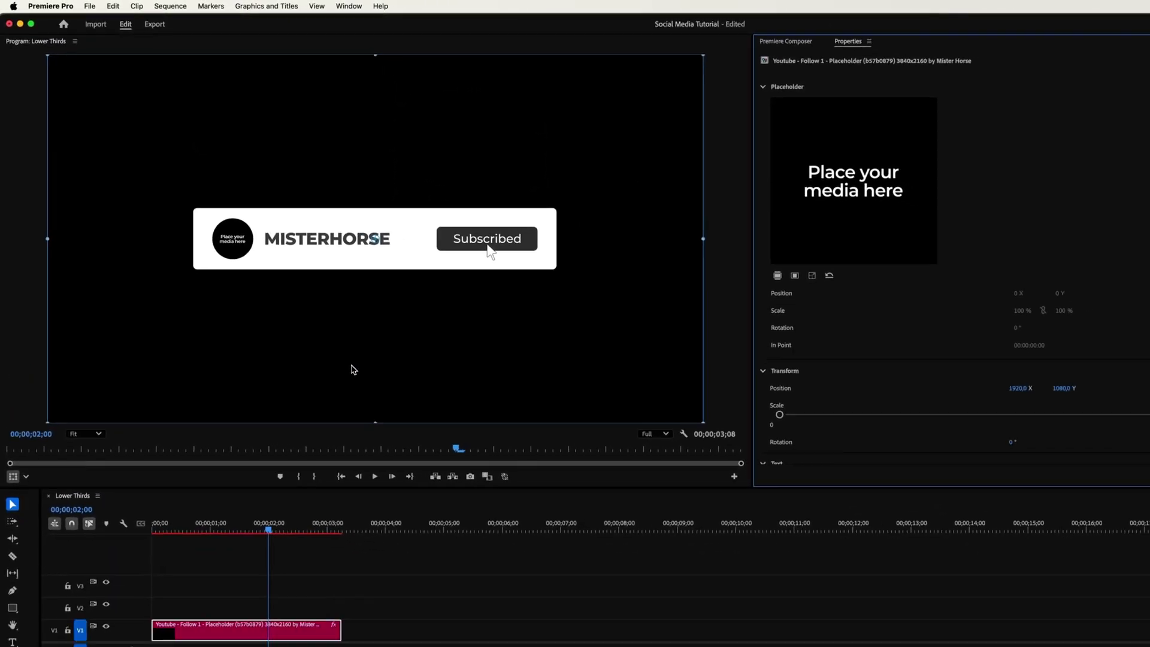
pyautogui.moveTo(174, 553); pyautogui.dragTo(373, 541)
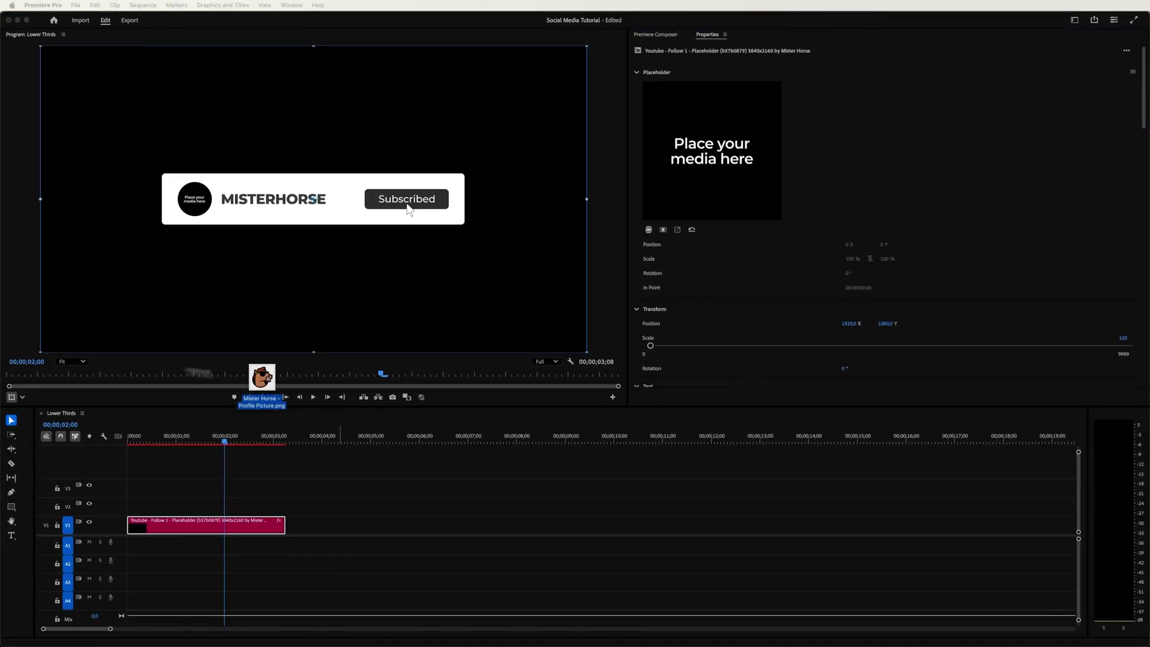
pyautogui.moveTo(262, 378); pyautogui.dragTo(711, 174)
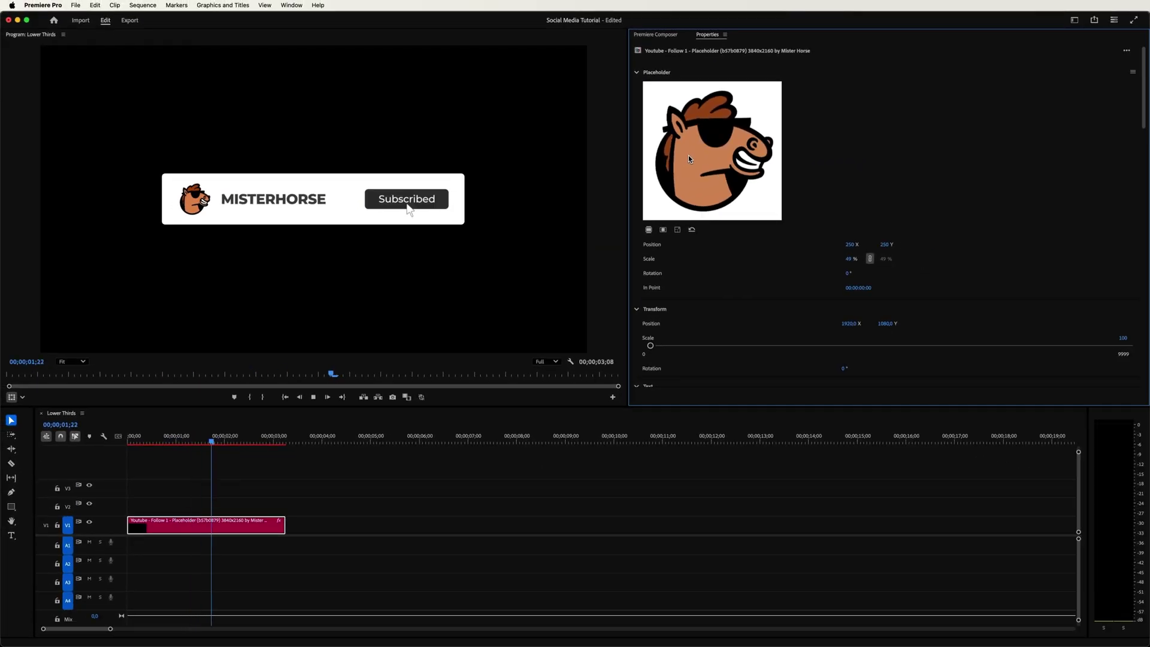
# Set Round Corners to 100, Container Width to 110 and Button Width to 120
pyautogui.click(655, 34)
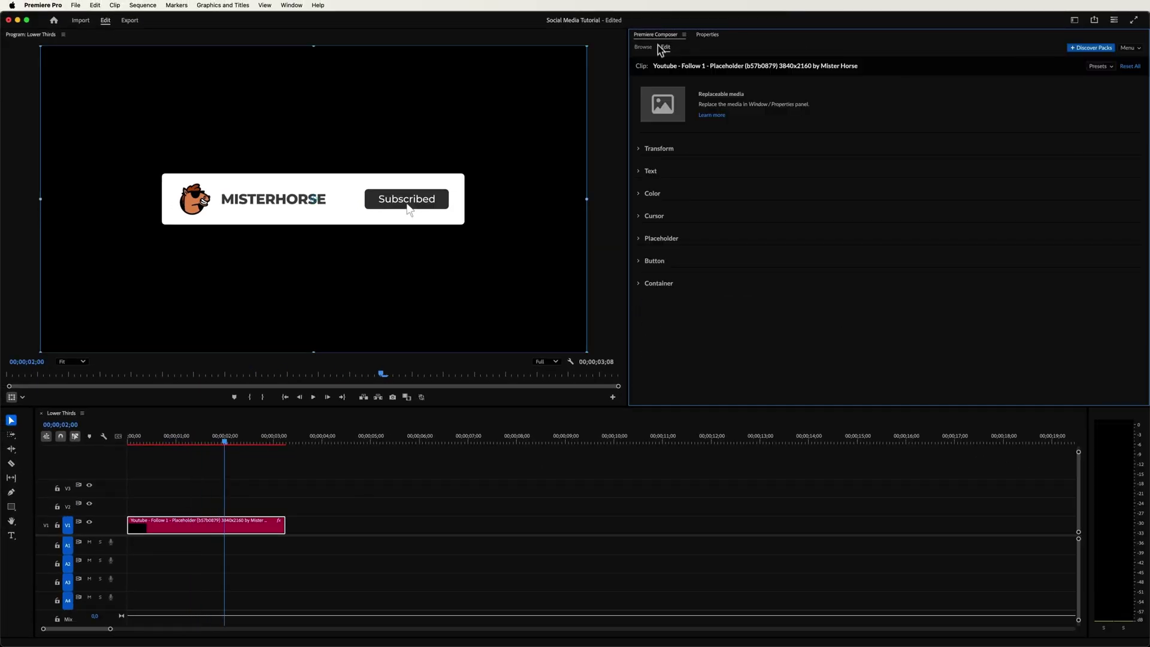
pyautogui.click(644, 261)
pyautogui.click(640, 337)
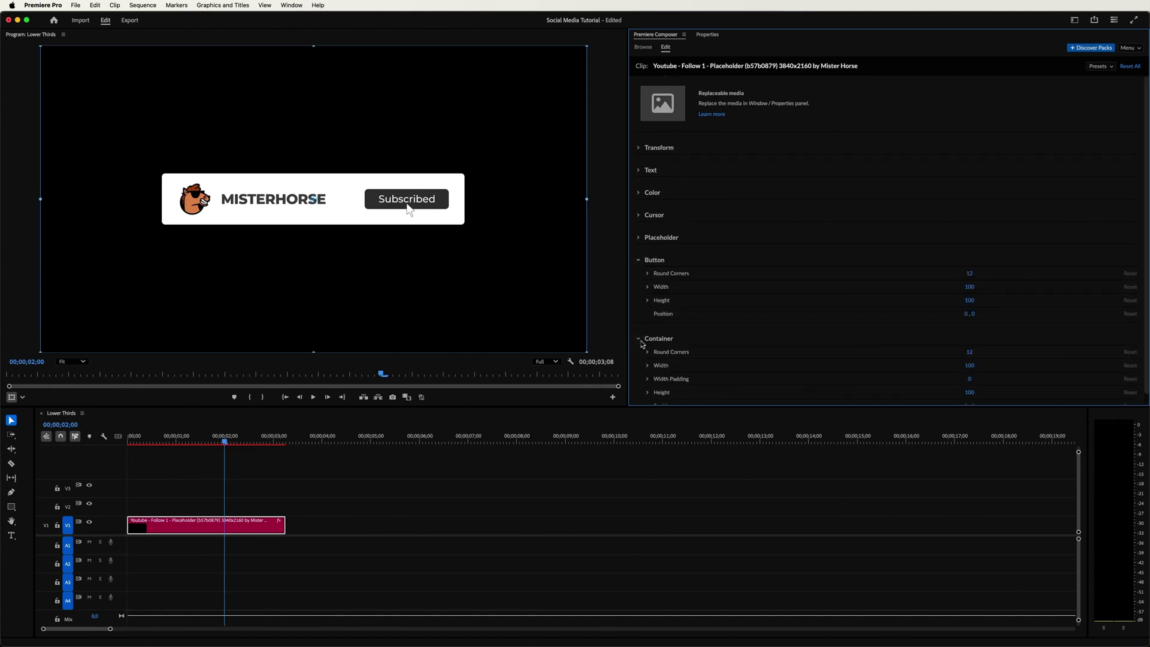
pyautogui.scroll(-1, 1132, 271)
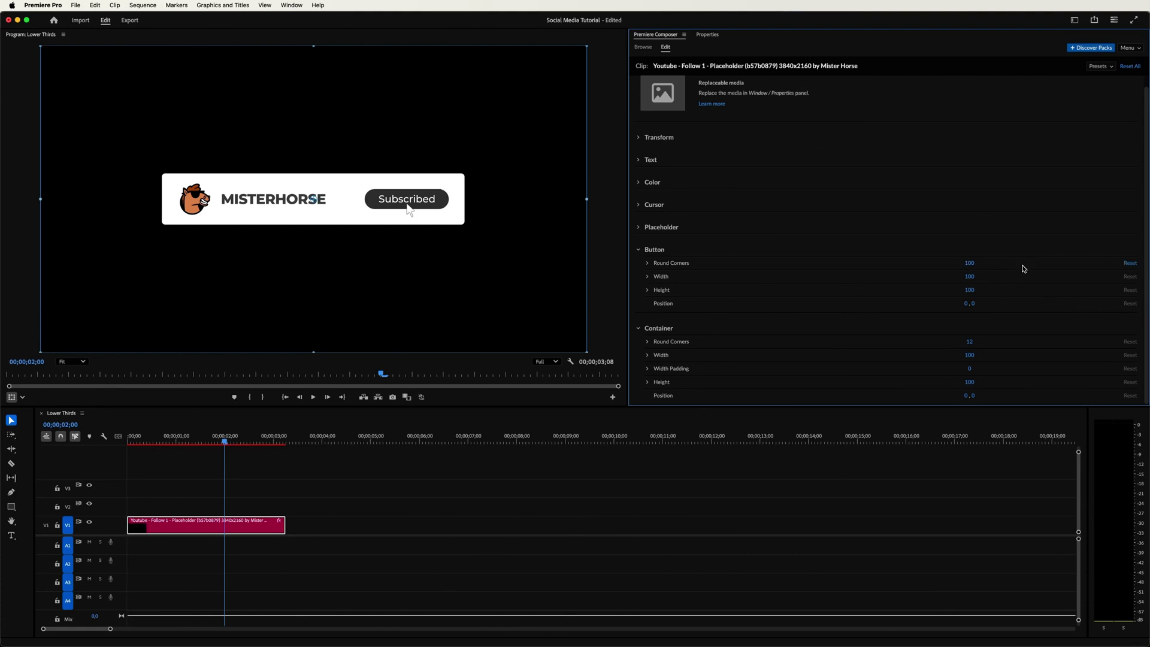
pyautogui.moveTo(984, 336)
pyautogui.mouseDown()
pyautogui.moveTo(1010, 343)
pyautogui.moveTo(975, 356)
pyautogui.mouseUp()
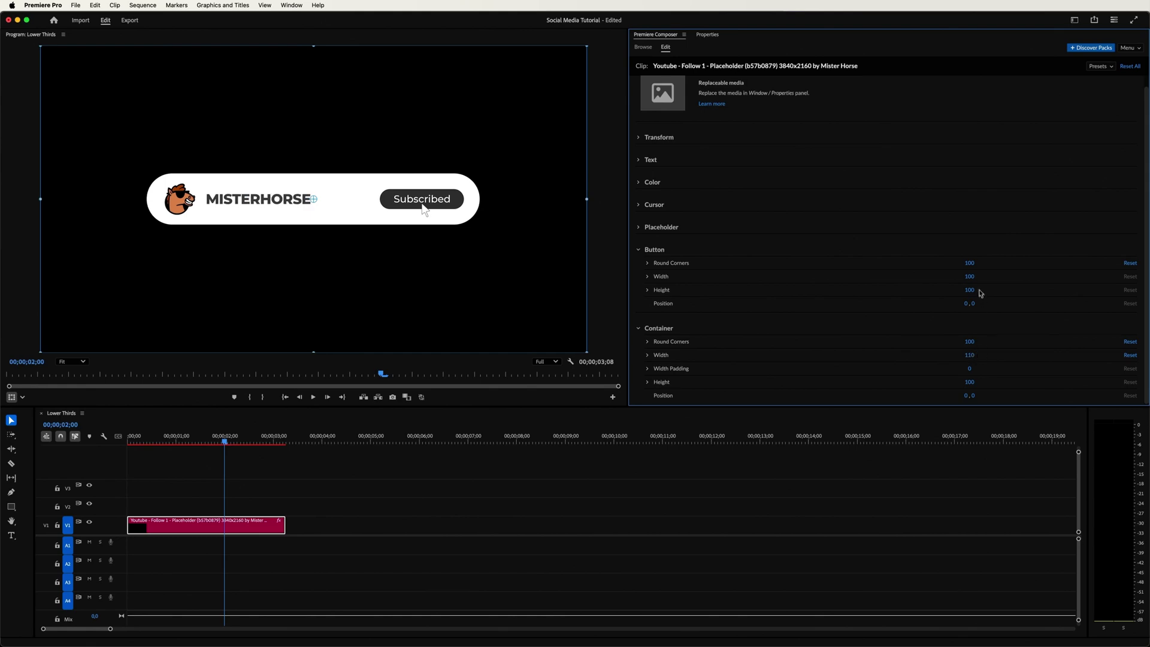
pyautogui.moveTo(978, 278); pyautogui.dragTo(983, 278)
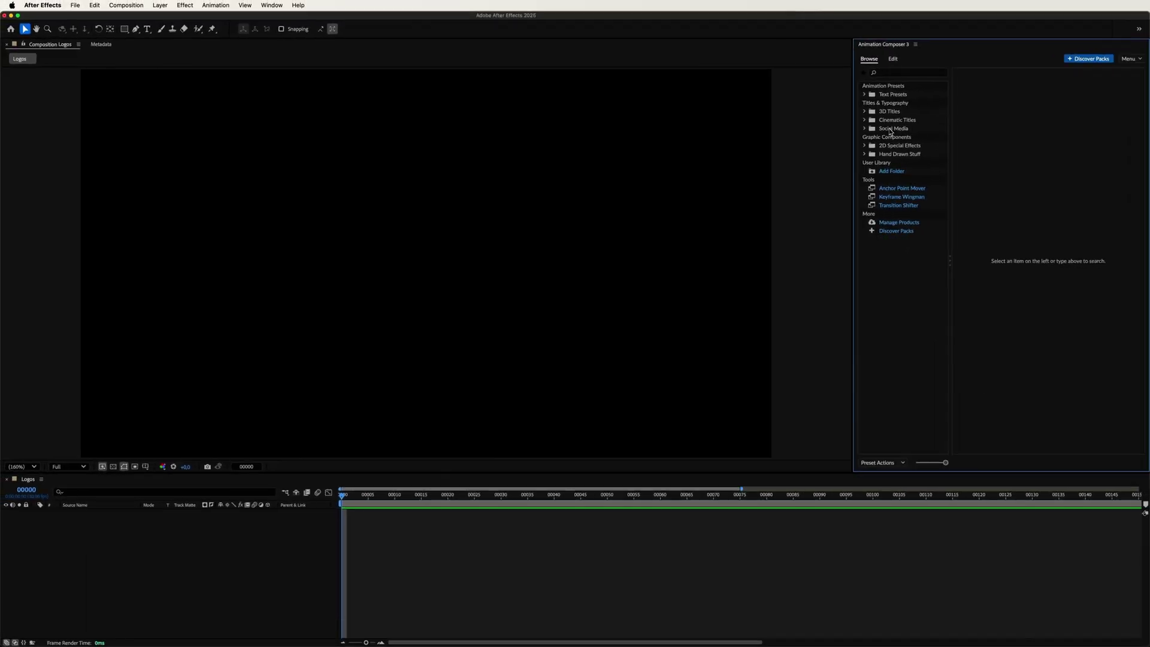
# Add the Chat Messages preset from Social Media > Elements to the Logos composition
pyautogui.click(868, 129)
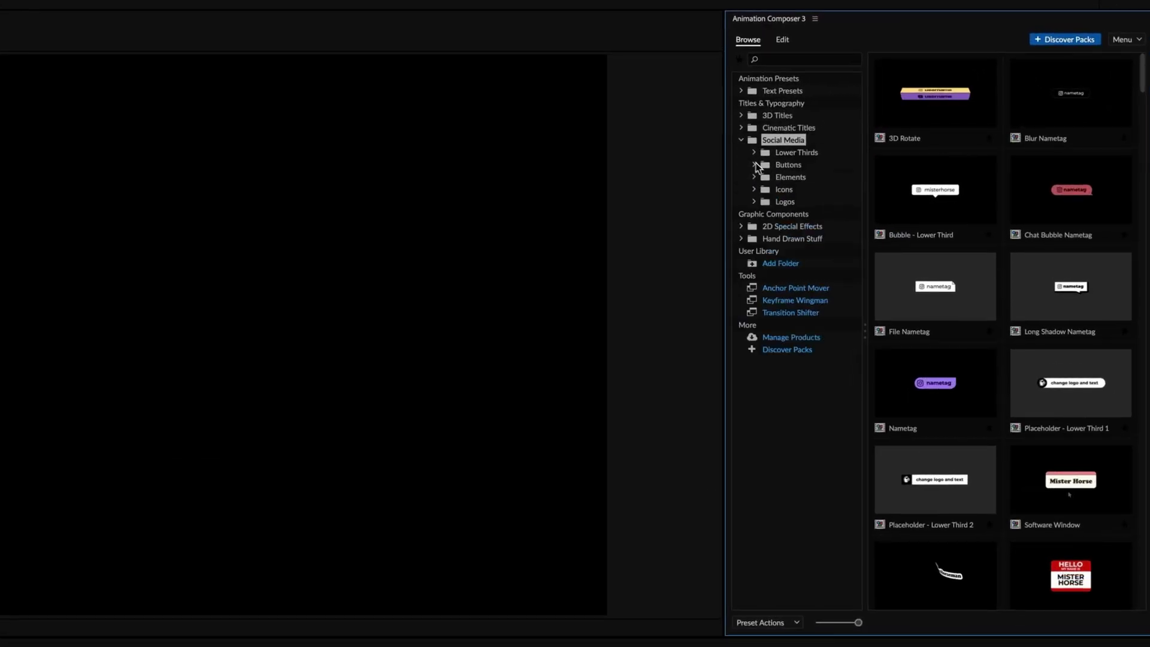
pyautogui.click(791, 177)
pyautogui.click(892, 123)
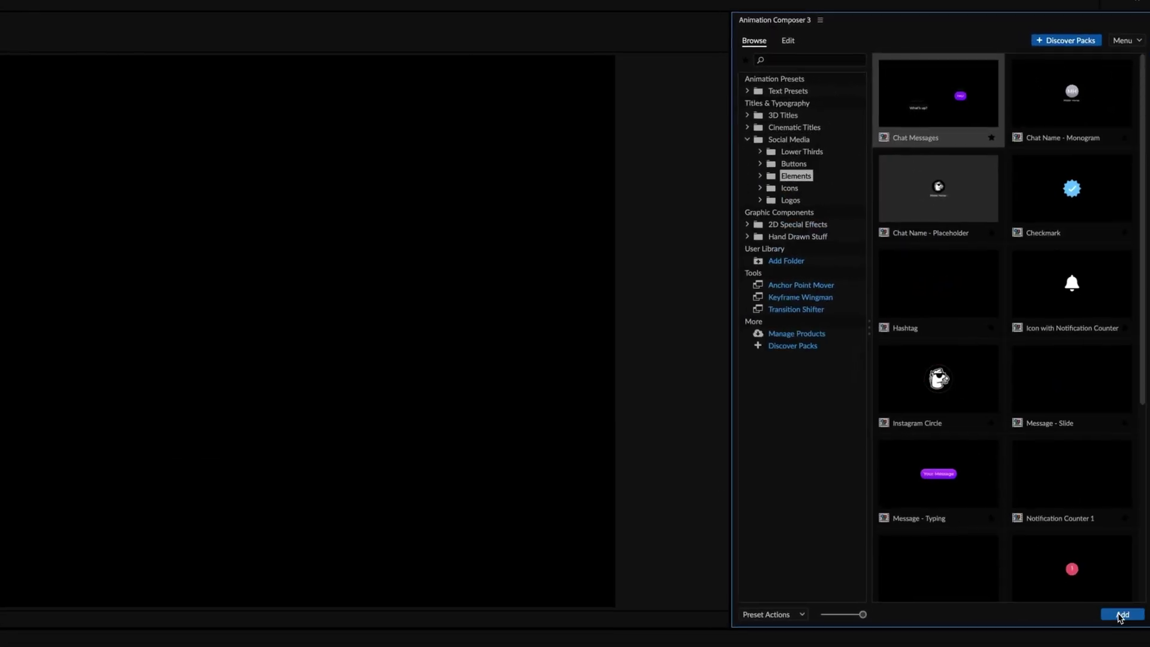
pyautogui.click(1120, 616)
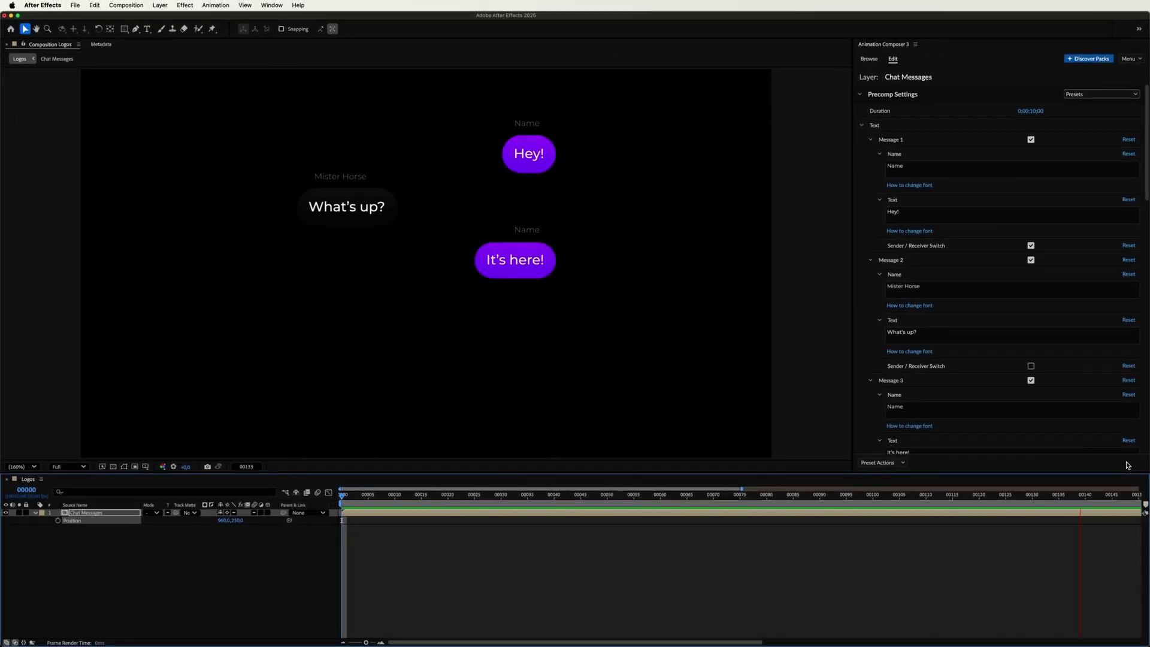
# Change Message 2 to 'Did you hear that?' and make it a sent message
pyautogui.press('space')
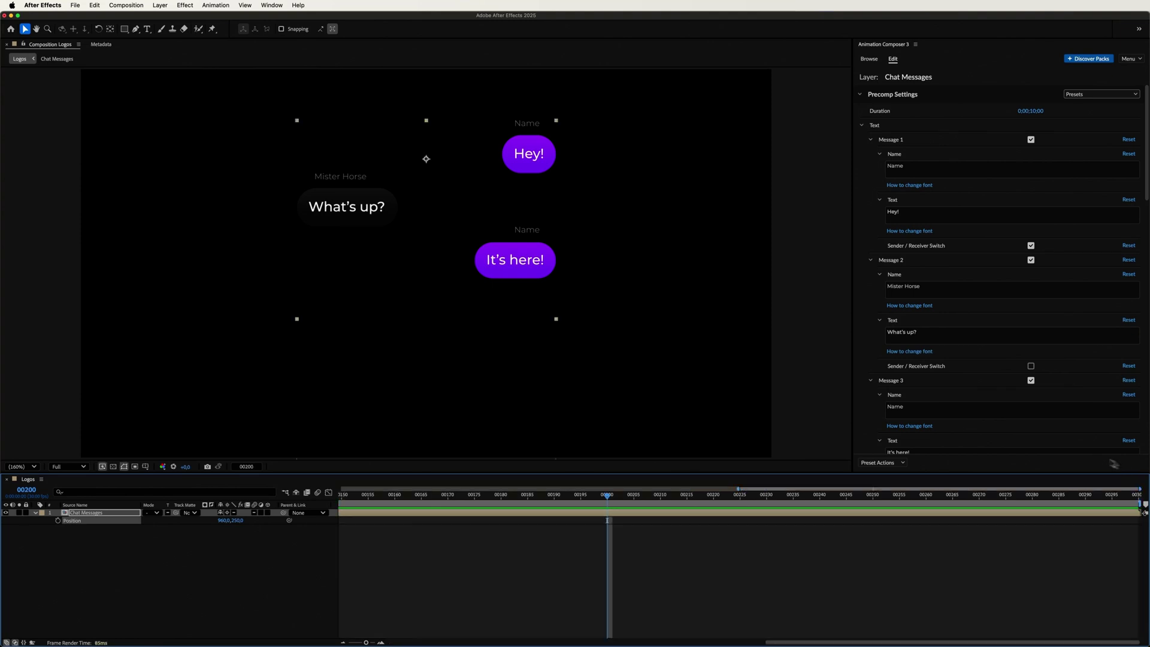
pyautogui.click(925, 336)
pyautogui.press('BackSpace')
pyautogui.write('Did you ')
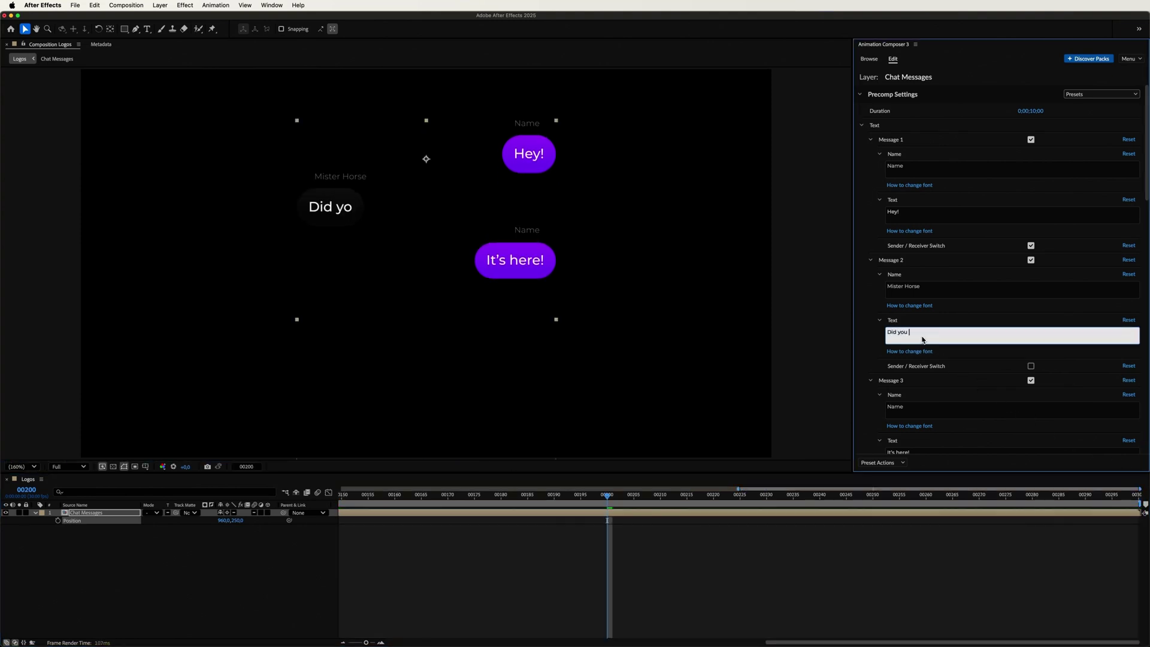
pyautogui.write('hear that?')
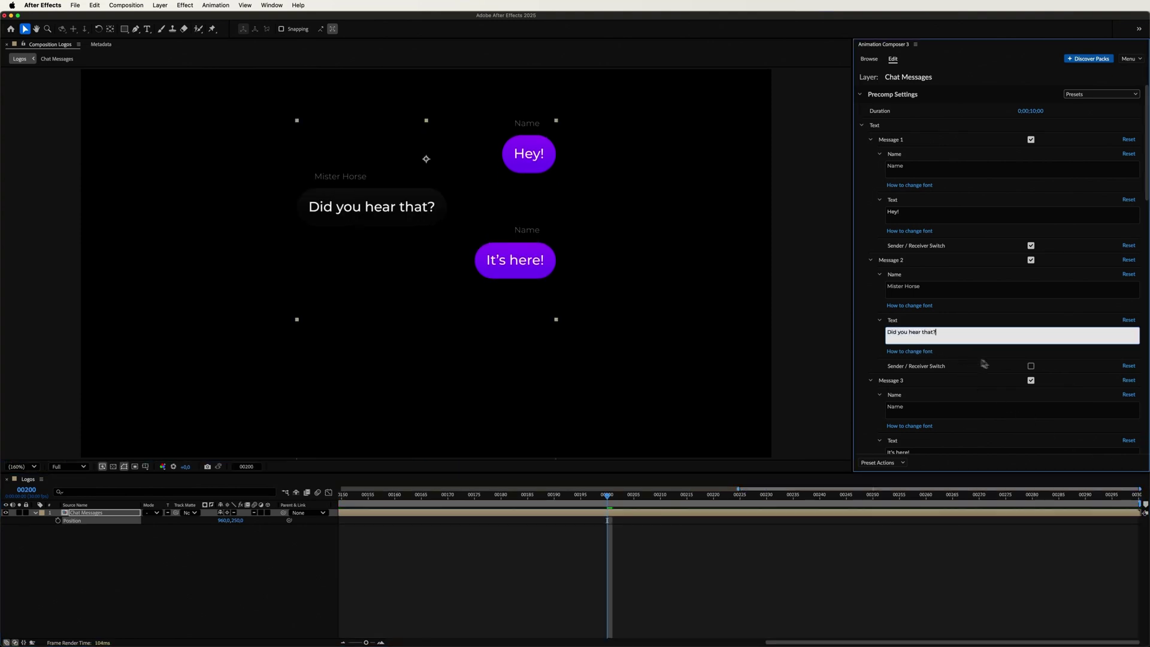
pyautogui.click(1031, 366)
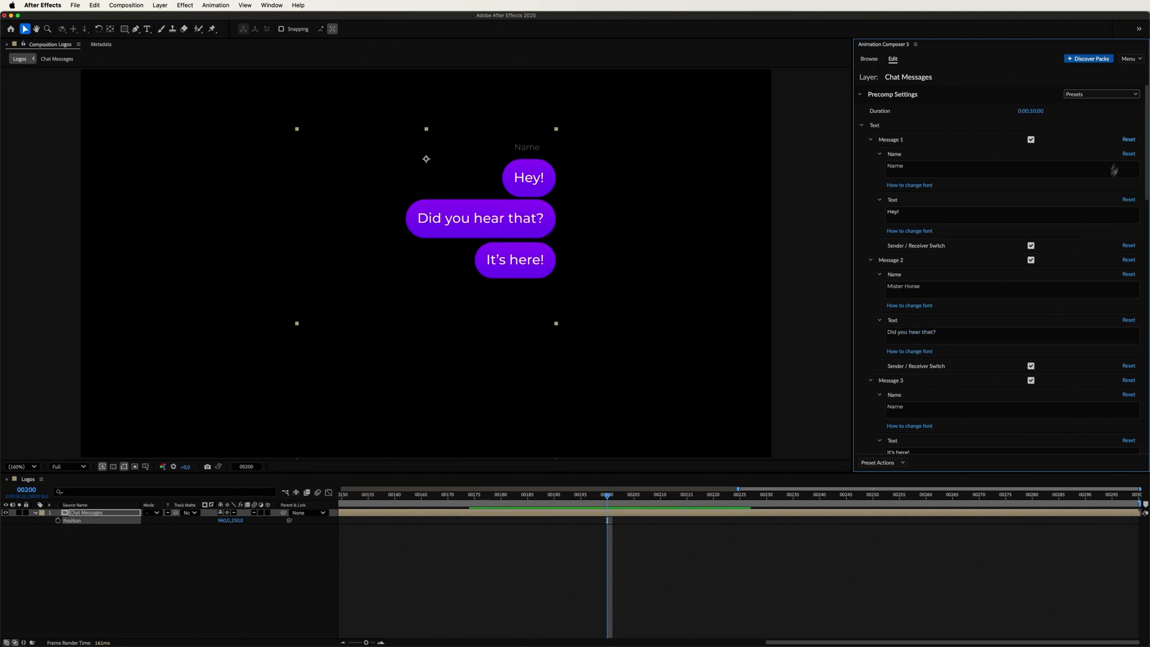
# Set Message 3 to 'Hear what?' as the other person's reply
pyautogui.scroll(-5, 1119, 162)
pyautogui.click(950, 244)
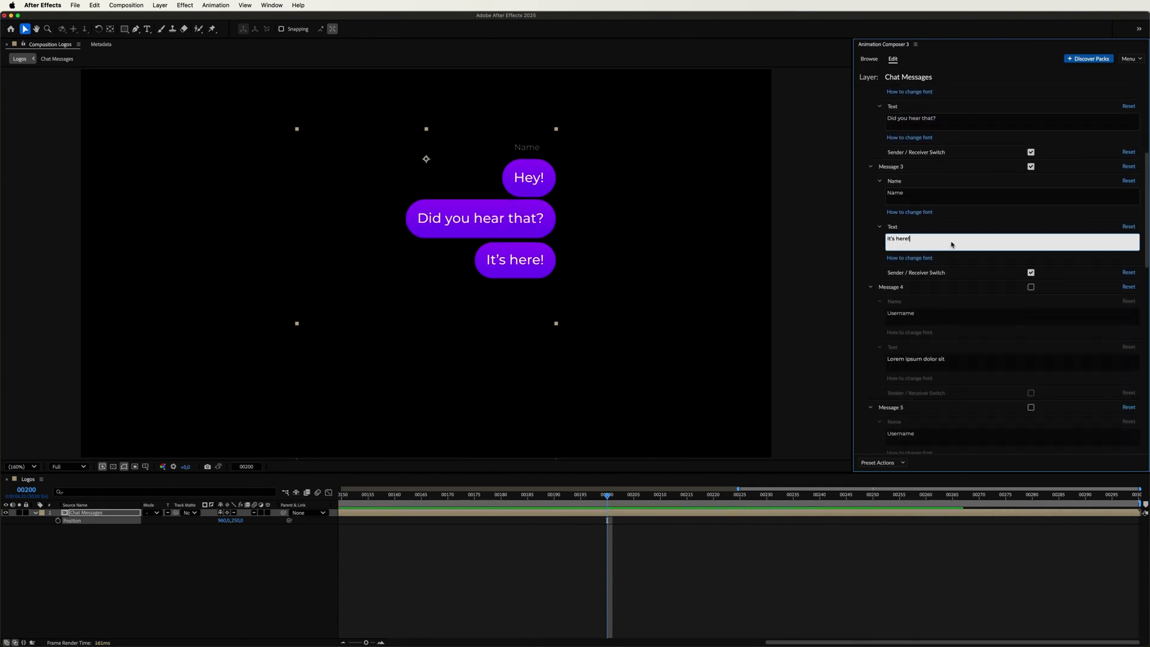
pyautogui.write('Hear what?')
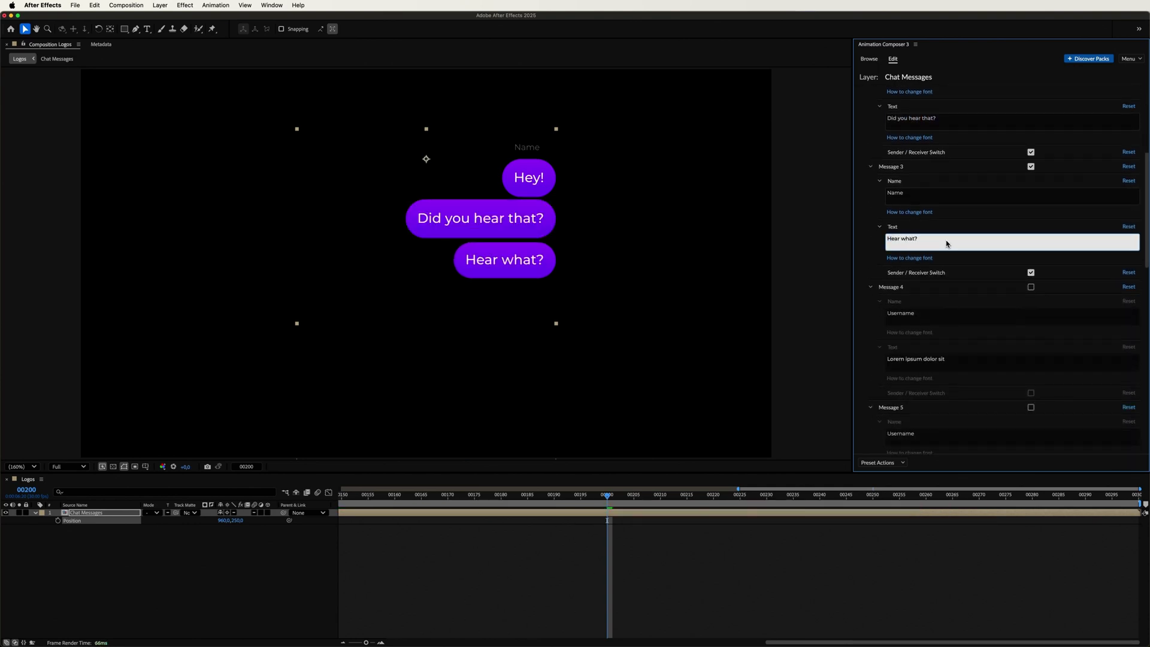
pyautogui.click(1030, 273)
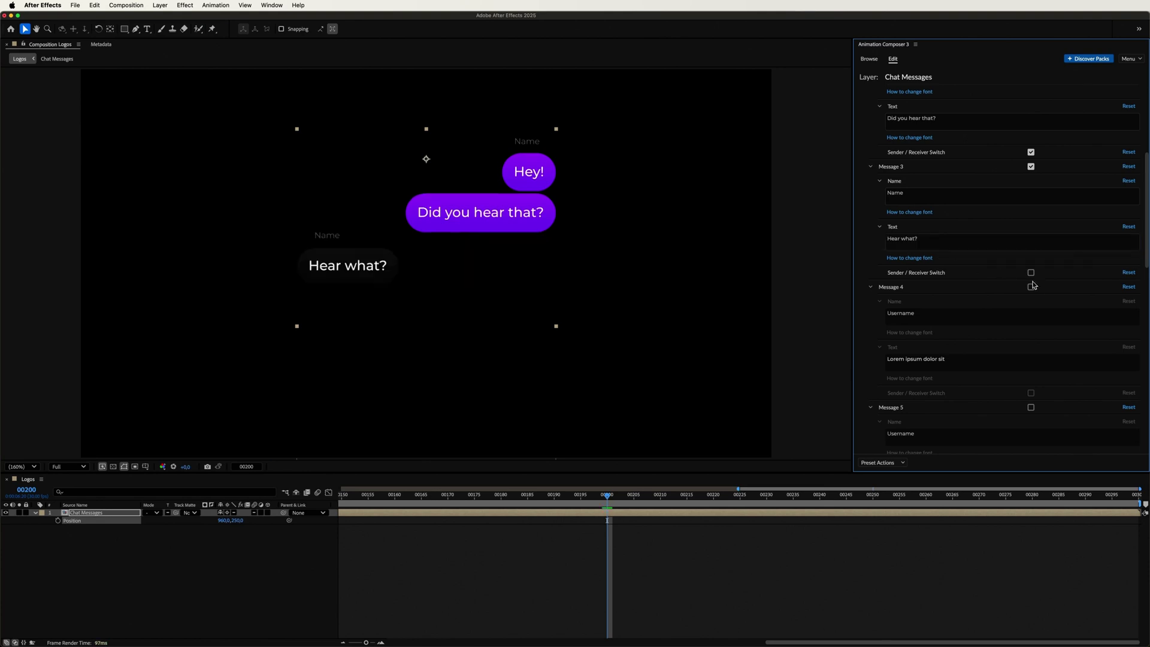
# Enable a sent Message 4 reading 'There is an item that will recreate a whole chat conversation for you.' / 'It's crazy!'
pyautogui.click(1032, 287)
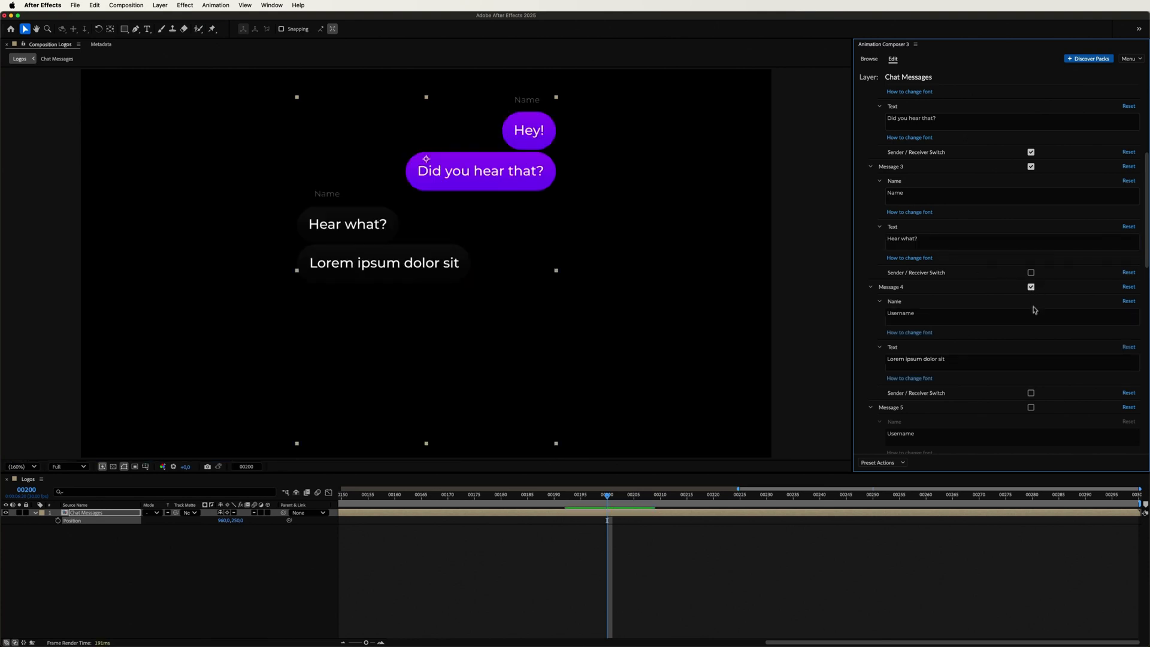
pyautogui.click(1031, 394)
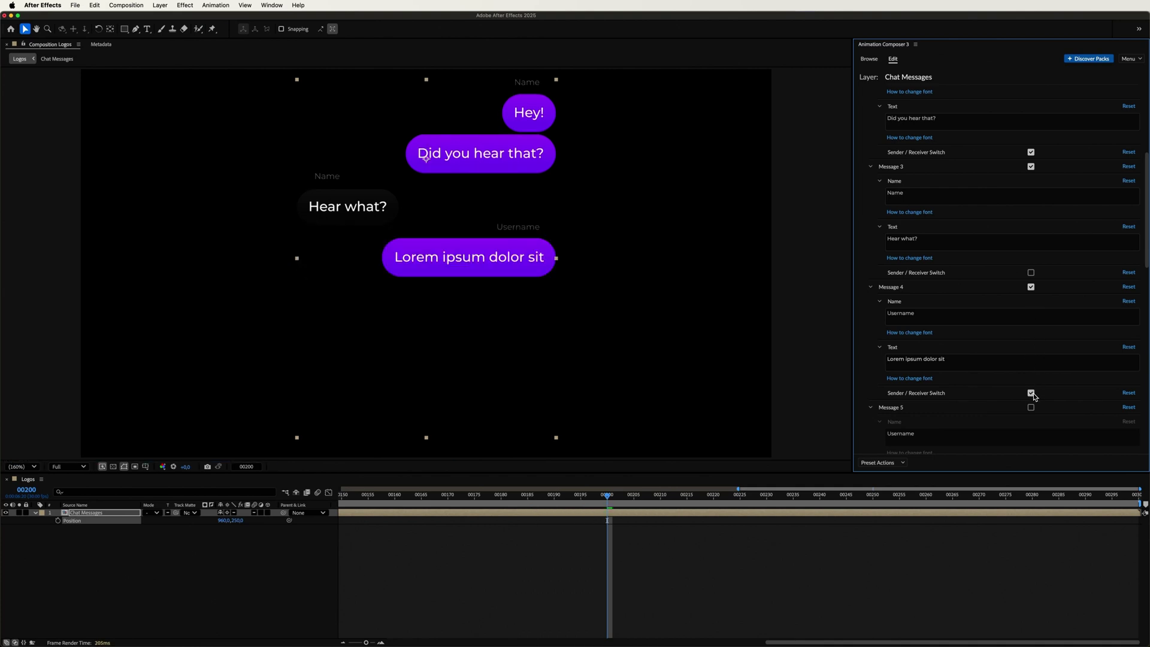
pyautogui.click(967, 365)
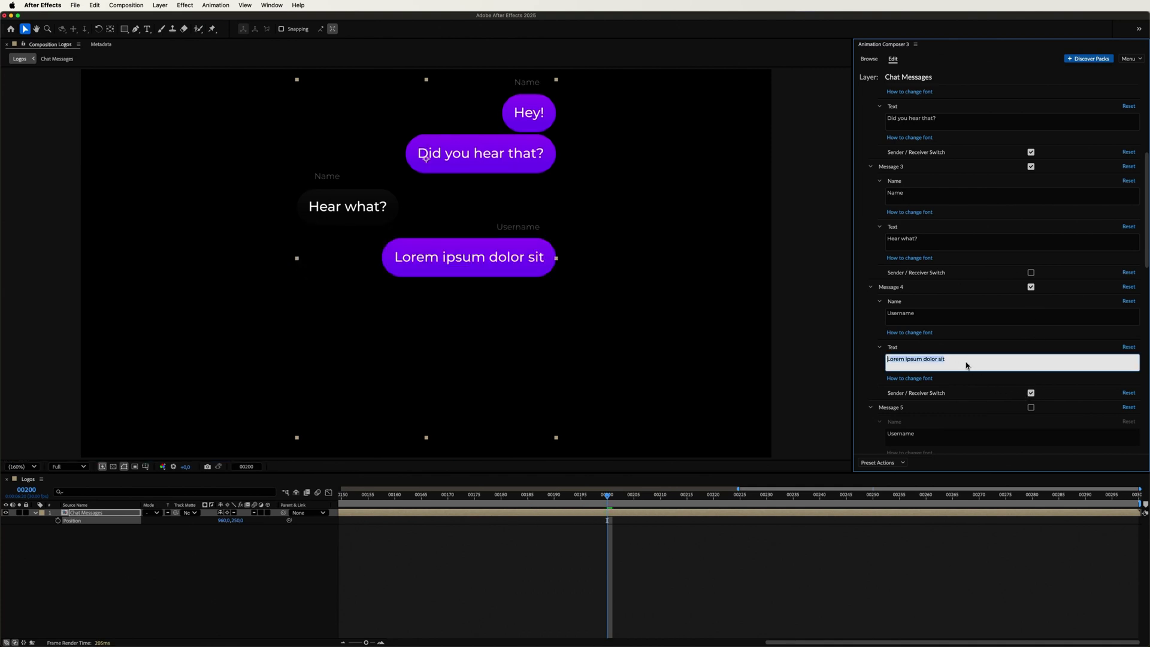
pyautogui.write('There is an item that will re')
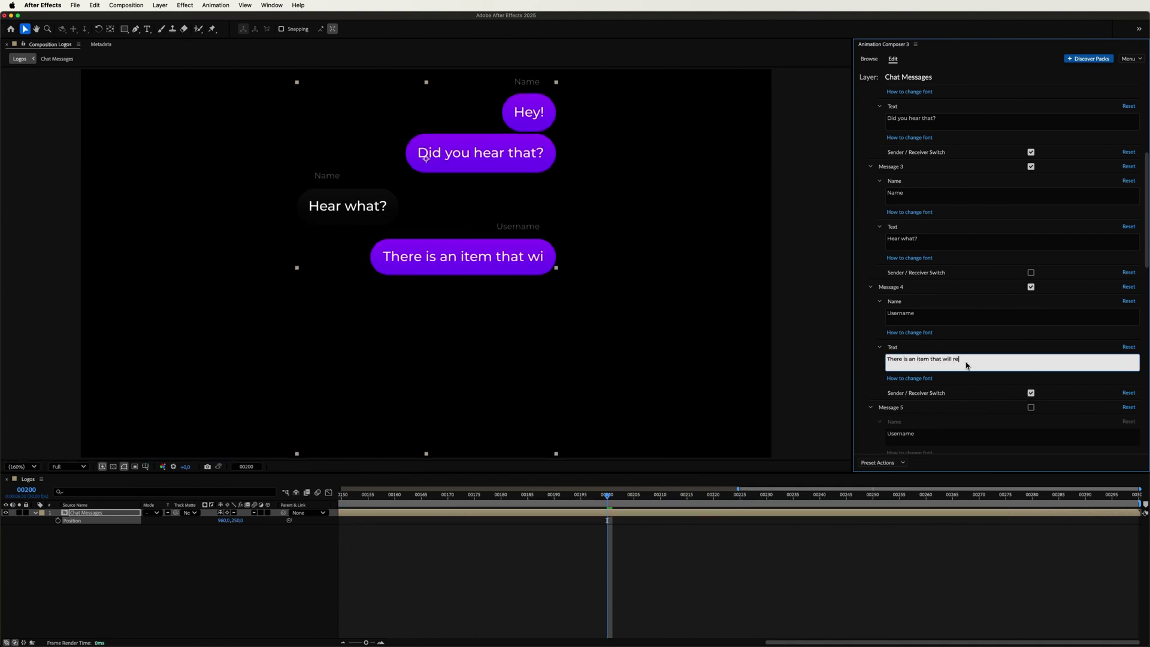
pyautogui.write('create a whole chat conversati')
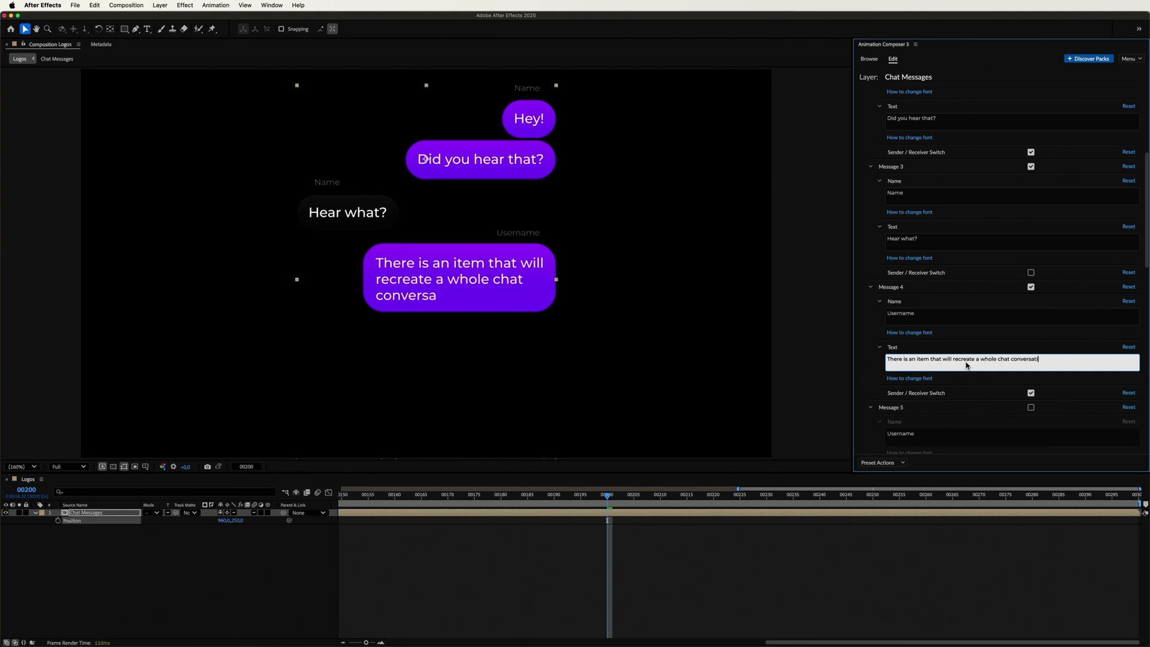
pyautogui.write('on for you.')
pyautogui.press('Return')
pyautogui.write("It's crazy!")
# Enter sender name Mister Horse for Messages 4 and 1, and Awesome Person for Message 3
pyautogui.click(934, 320)
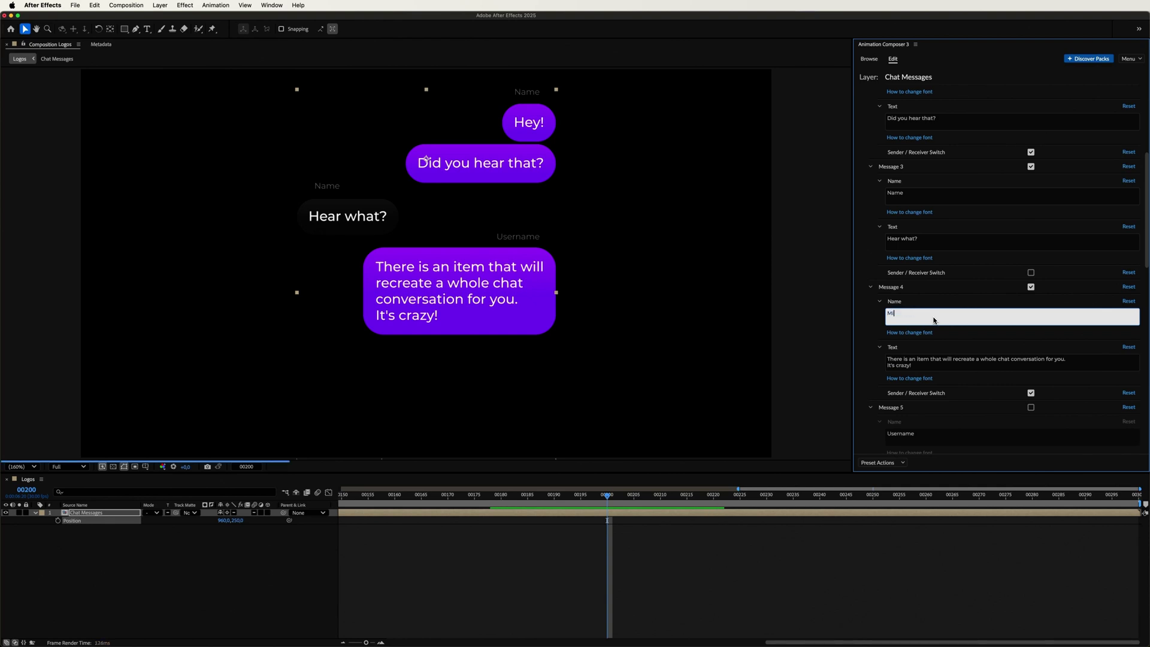
pyautogui.write('Mister Horse')
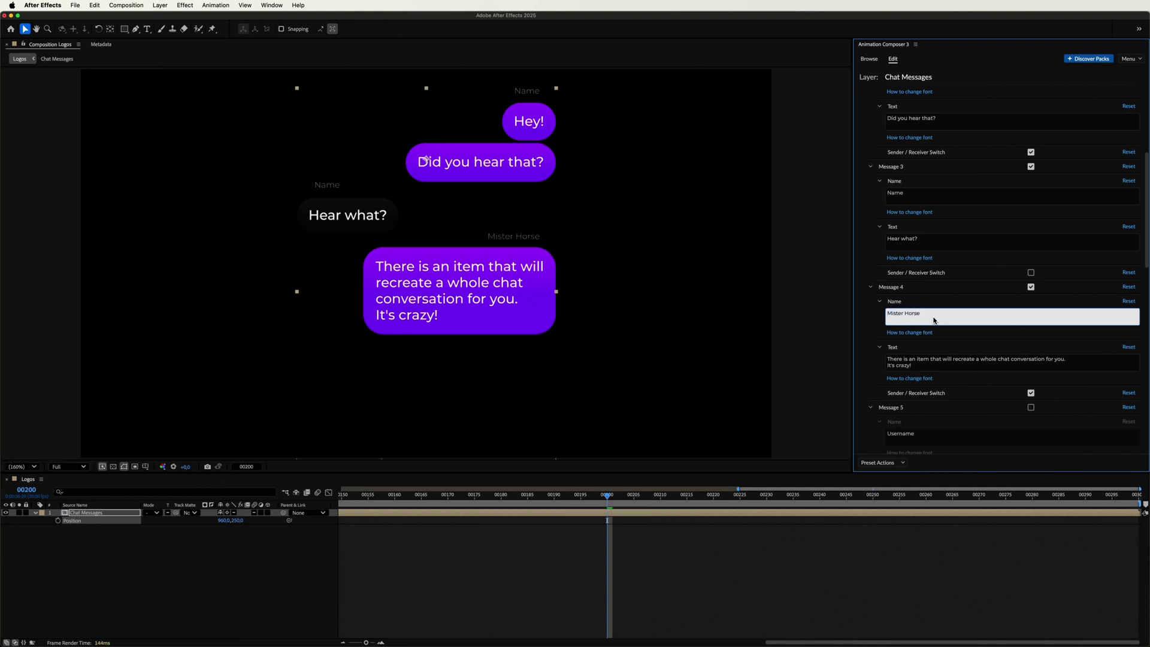
pyautogui.click(918, 202)
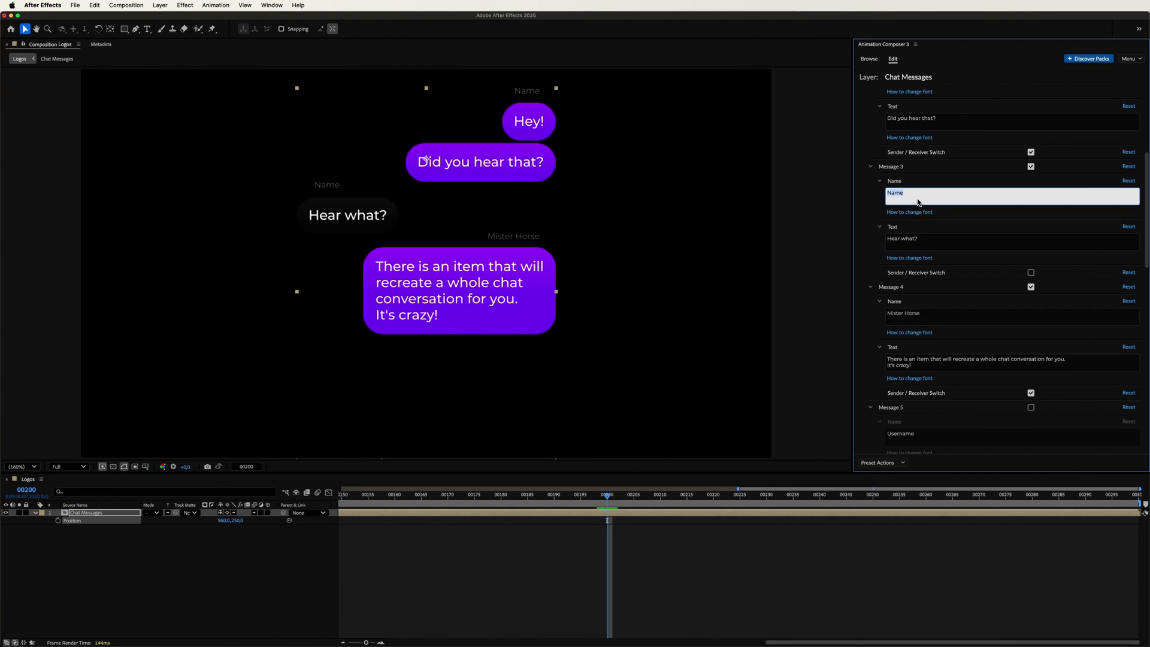
pyautogui.write('Awesome Person')
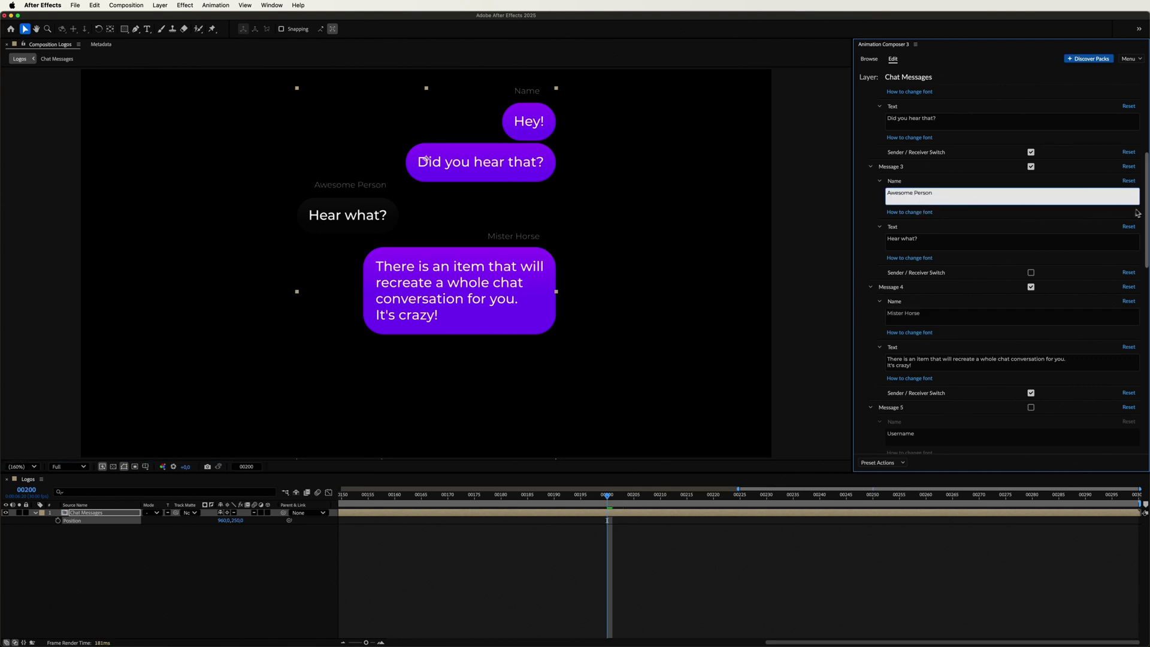
pyautogui.scroll(6, 1137, 164)
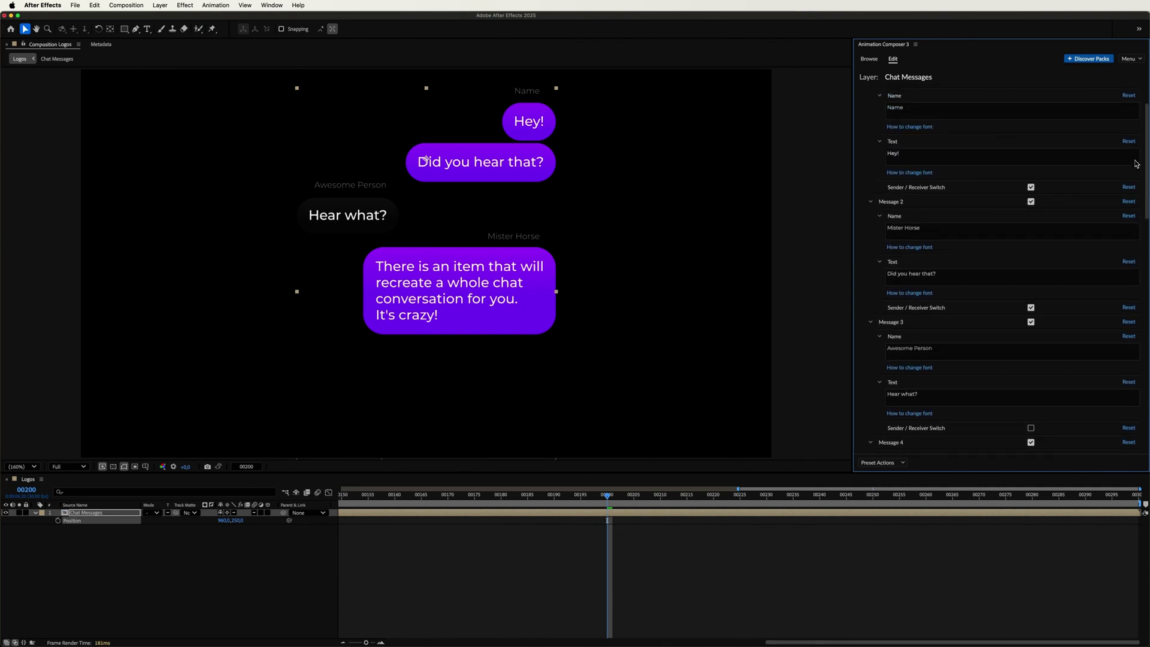
pyautogui.click(982, 111)
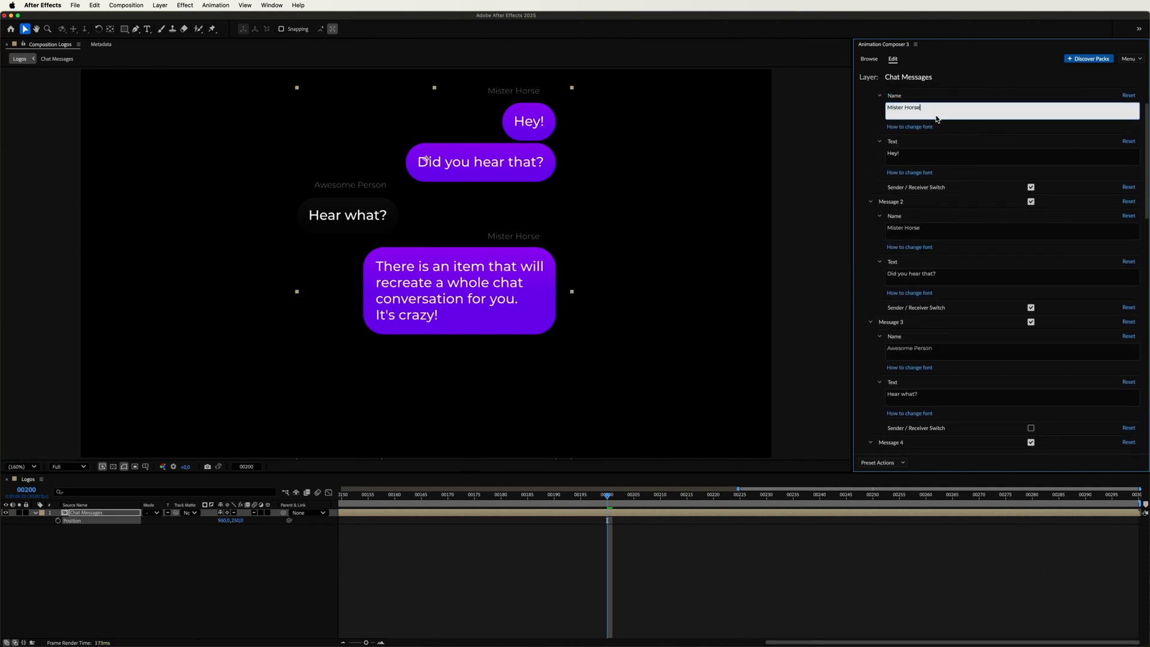
pyautogui.write('Mister Horse')
pyautogui.scroll(-15, 1071, 142)
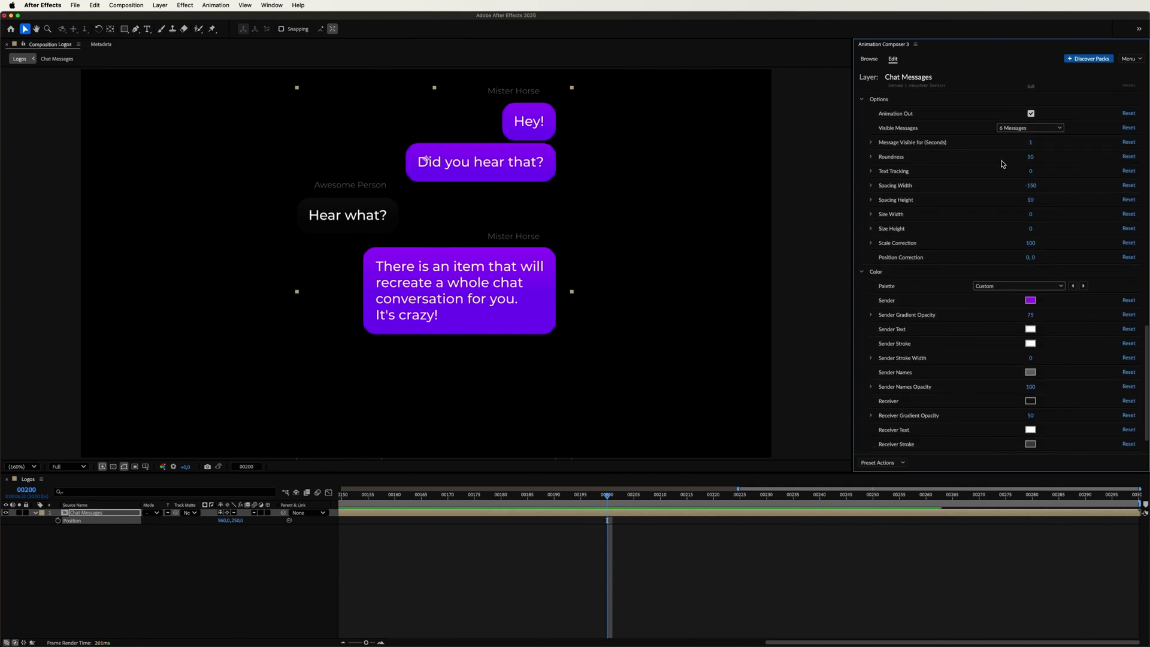
# Lower the Sender Gradient Opacity to 0 and make the sent bubbles blue
pyautogui.moveTo(1022, 311); pyautogui.dragTo(1016, 321)
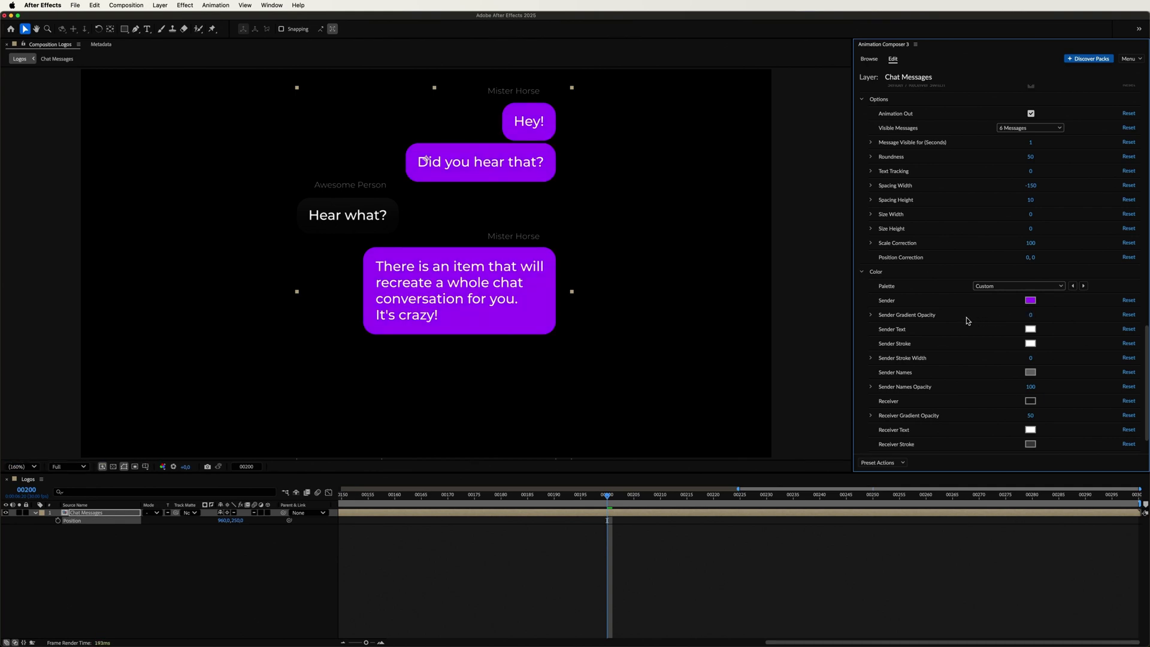
pyautogui.click(1028, 301)
pyautogui.moveTo(1034, 340); pyautogui.dragTo(1033, 363)
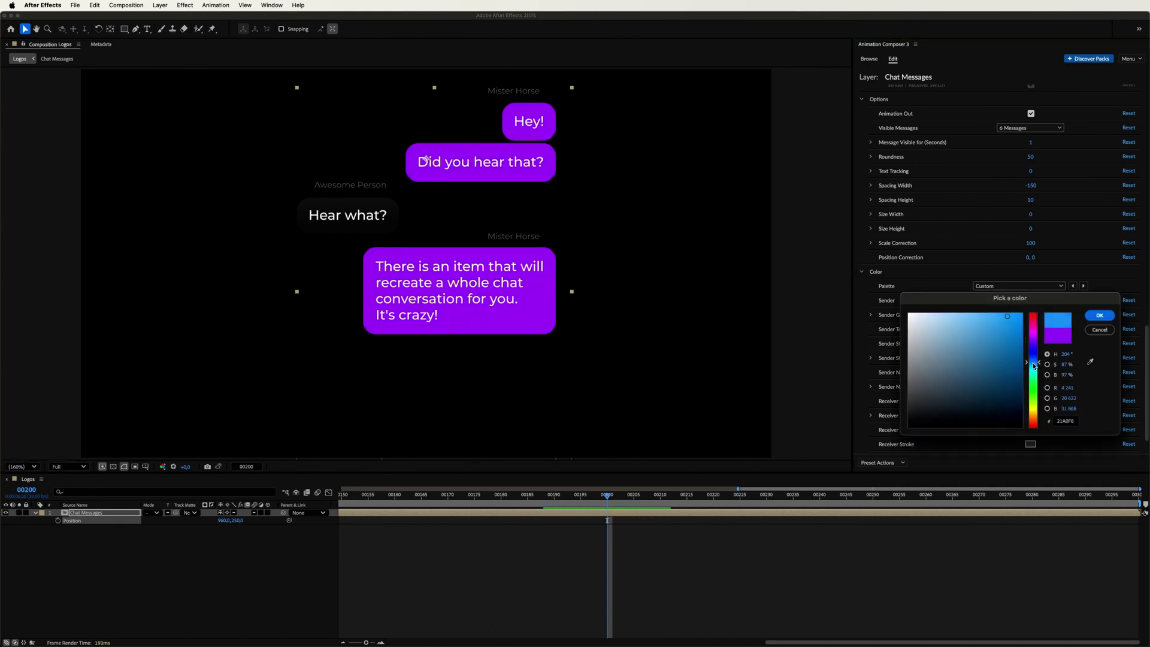
pyautogui.click(1095, 317)
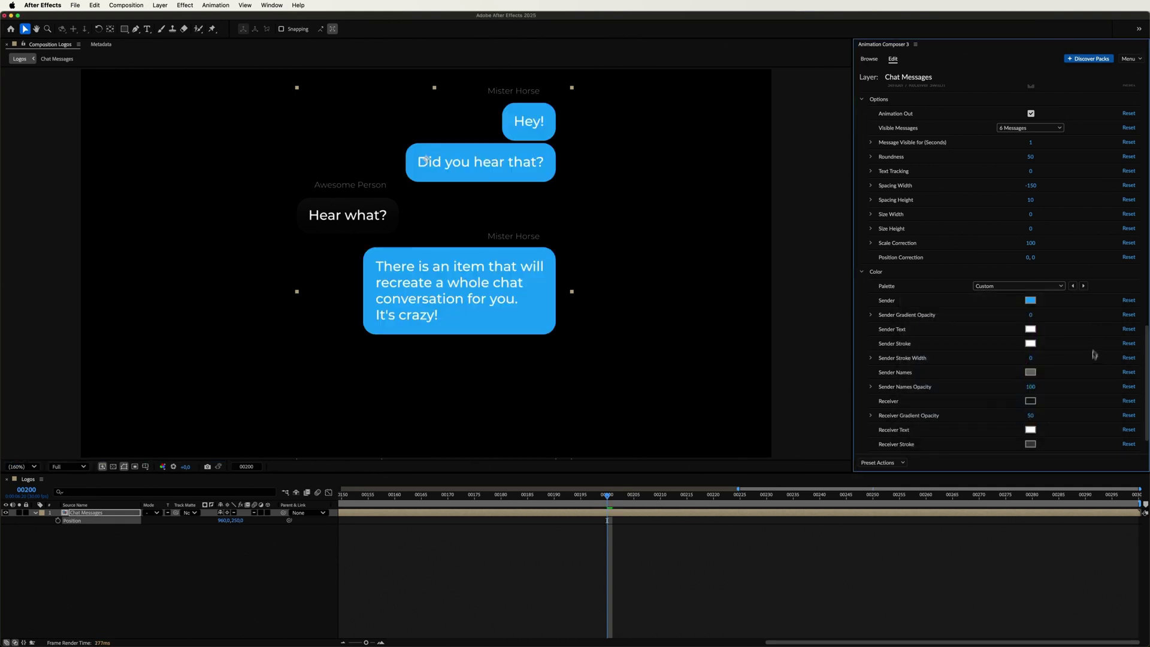
# Set the Receiver bubble colour to EDEDEC and Receiver Text to black 000000
pyautogui.click(1031, 401)
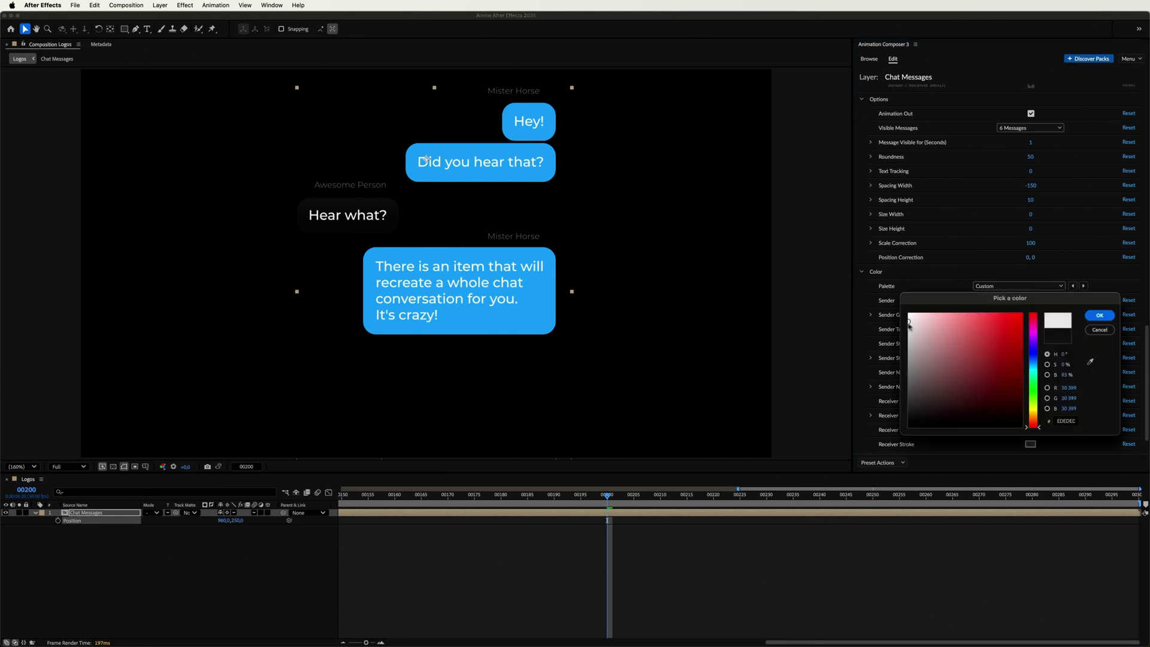
pyautogui.click(1089, 318)
pyautogui.click(1031, 429)
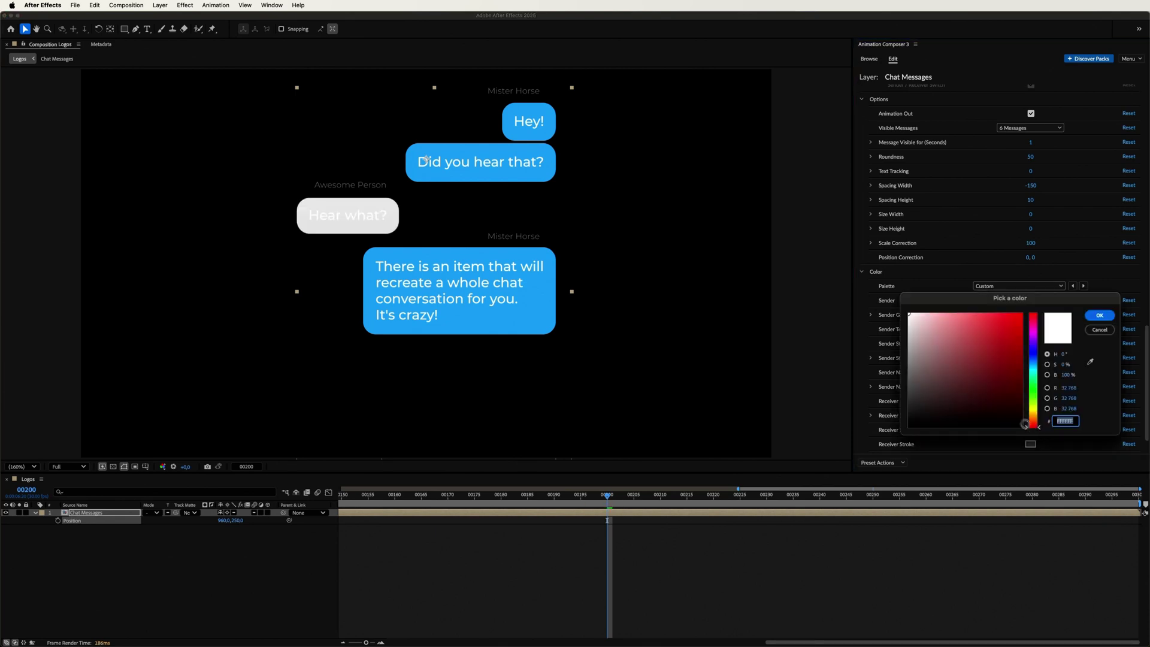
pyautogui.click(901, 429)
pyautogui.click(1096, 316)
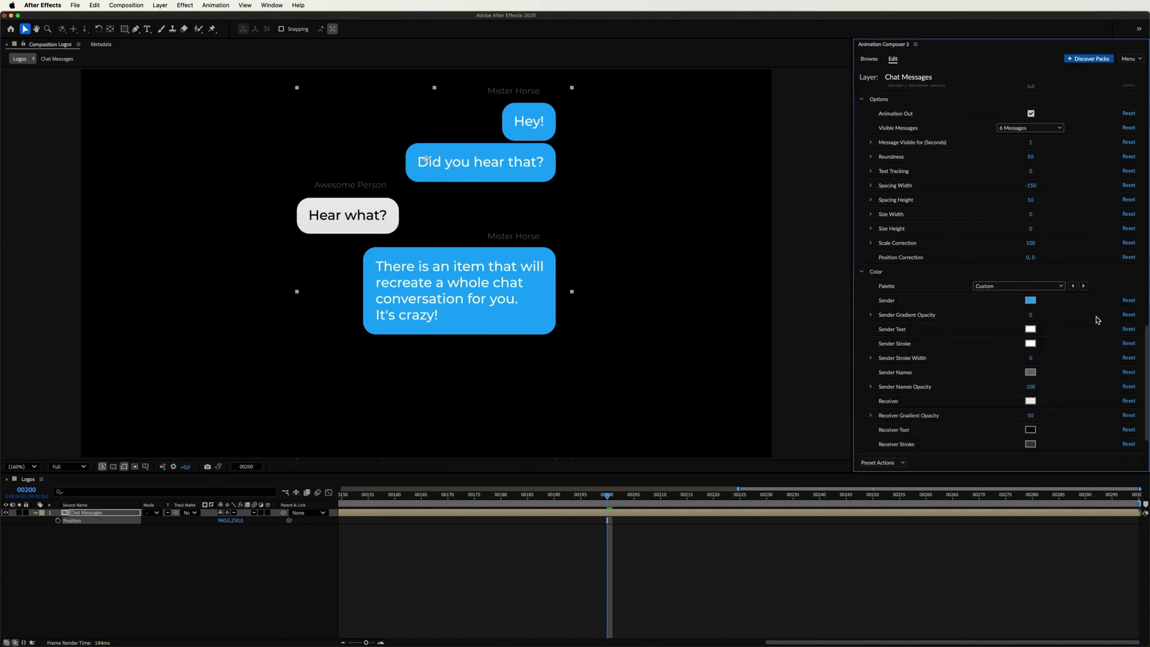
# Add the Reaction Button preset, shrink it, and place the heart on the It's crazy! bubble's corner
pyautogui.click(869, 59)
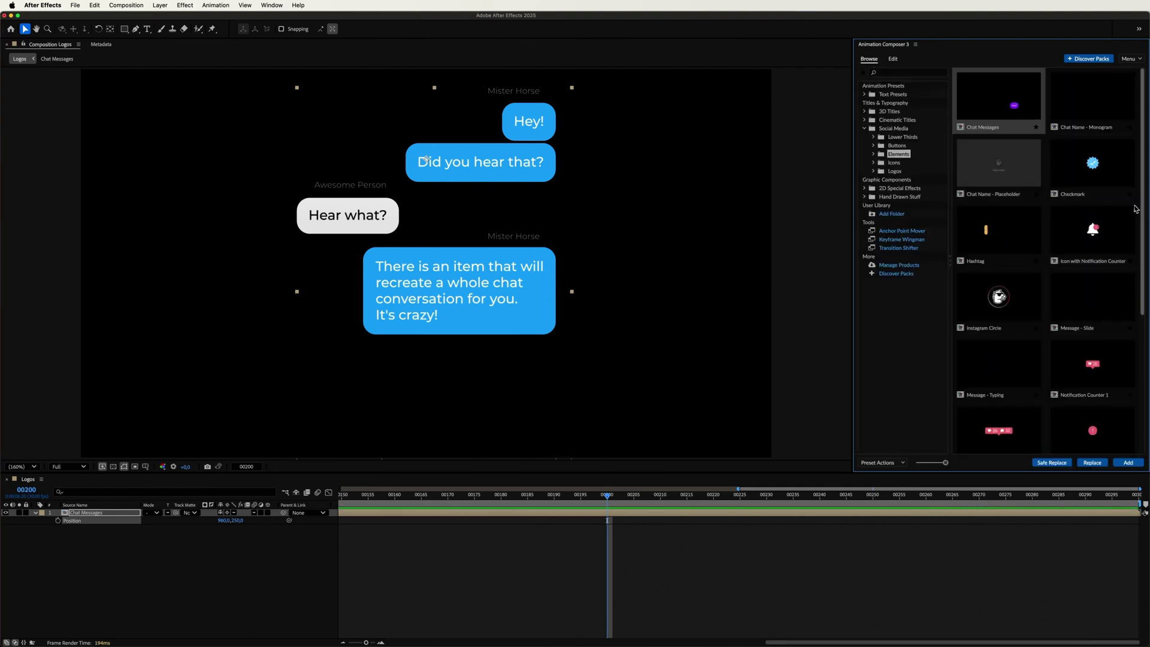
pyautogui.moveTo(1139, 209); pyautogui.dragTo(1142, 360)
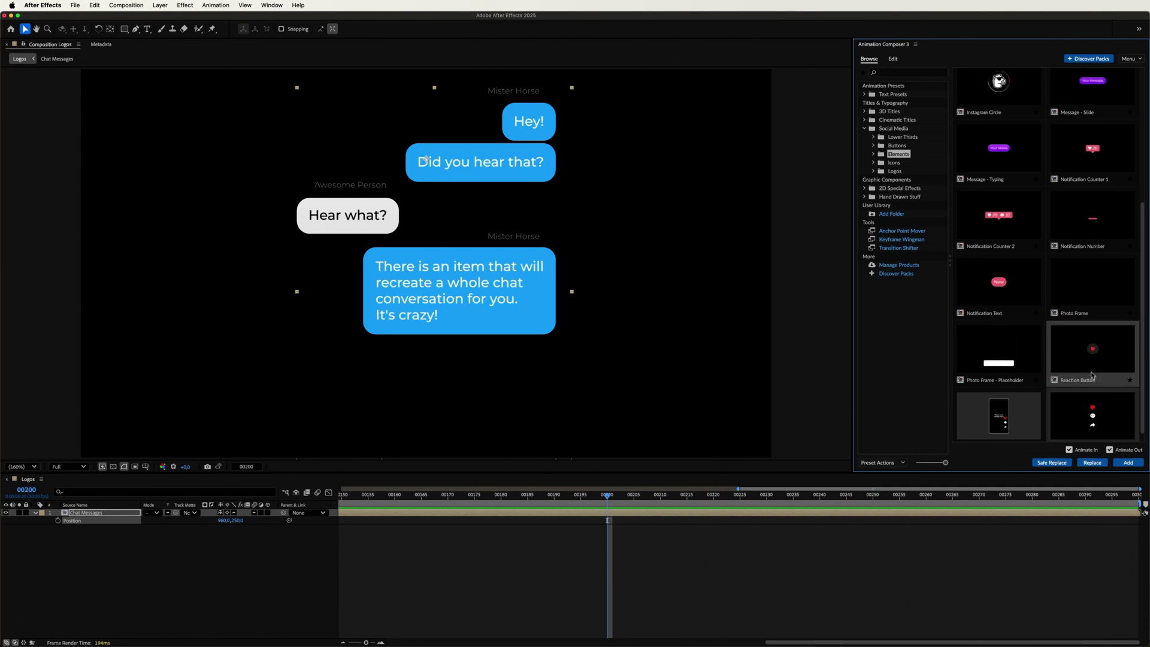
pyautogui.click(1129, 463)
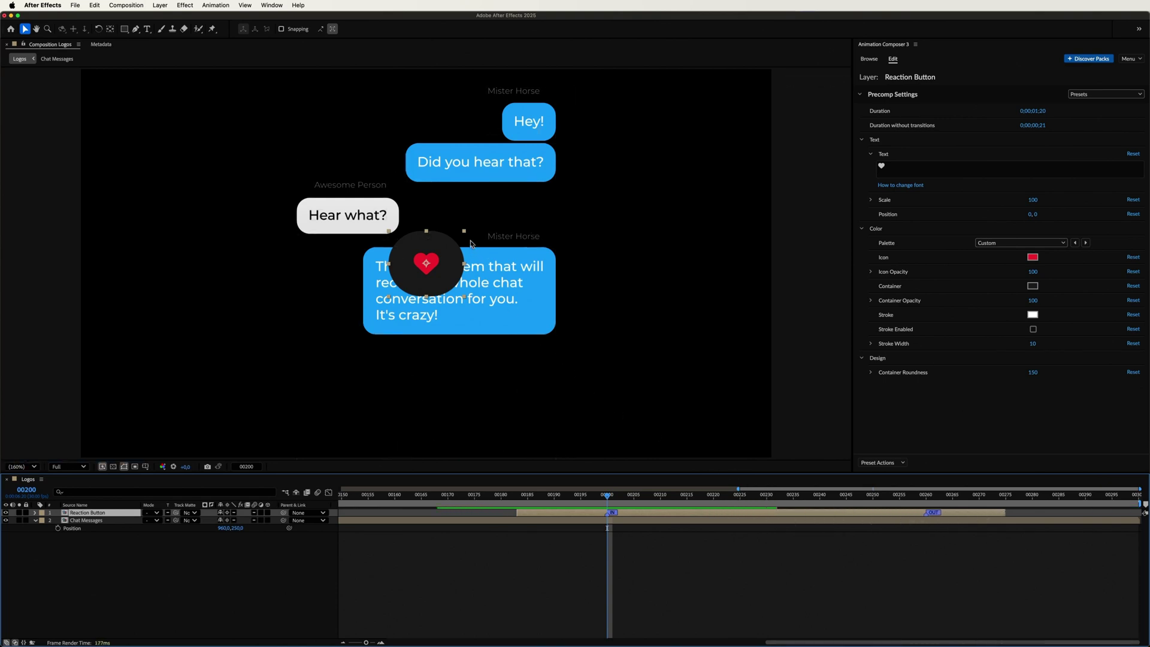
pyautogui.moveTo(465, 232); pyautogui.dragTo(448, 248)
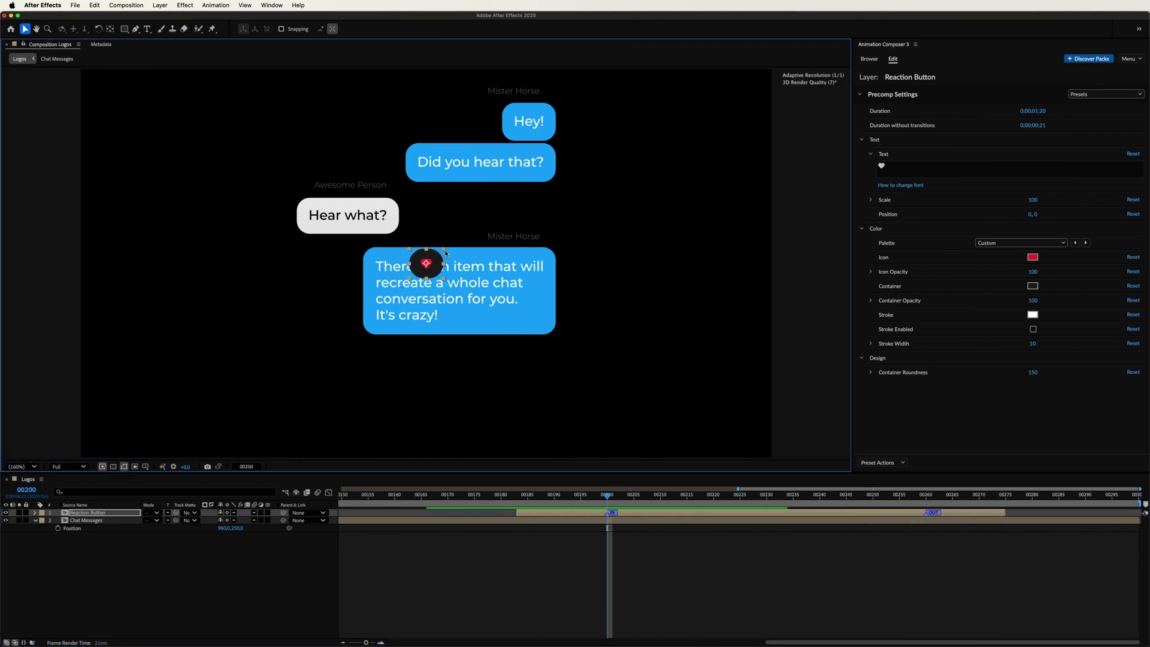
pyautogui.moveTo(444, 305); pyautogui.dragTo(521, 339)
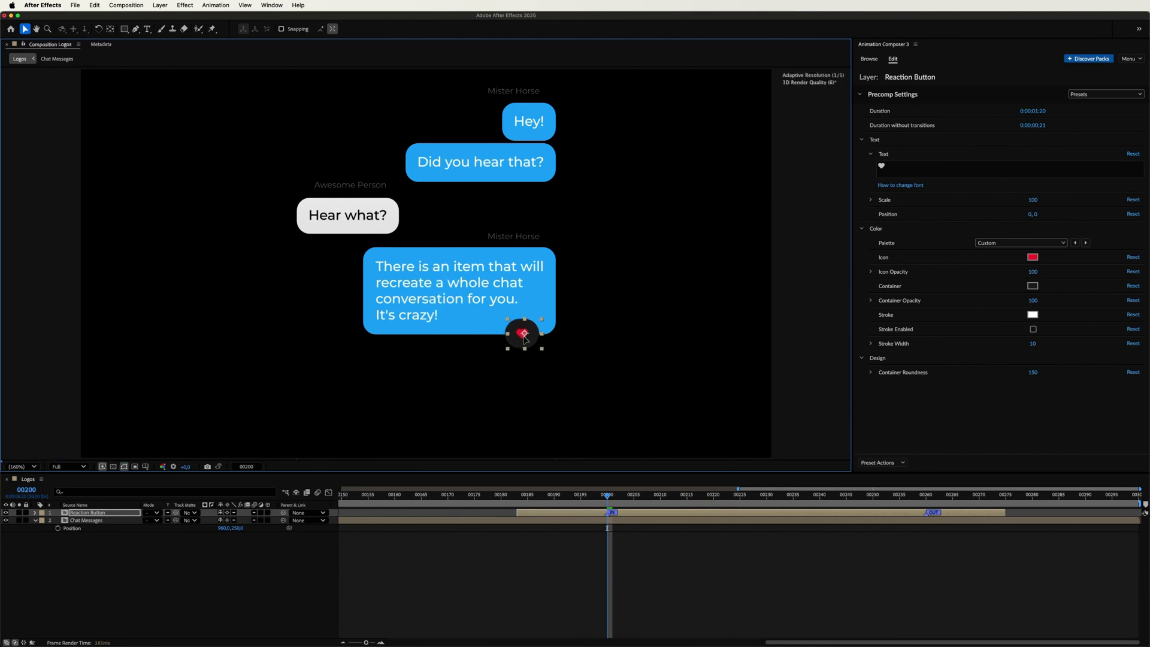